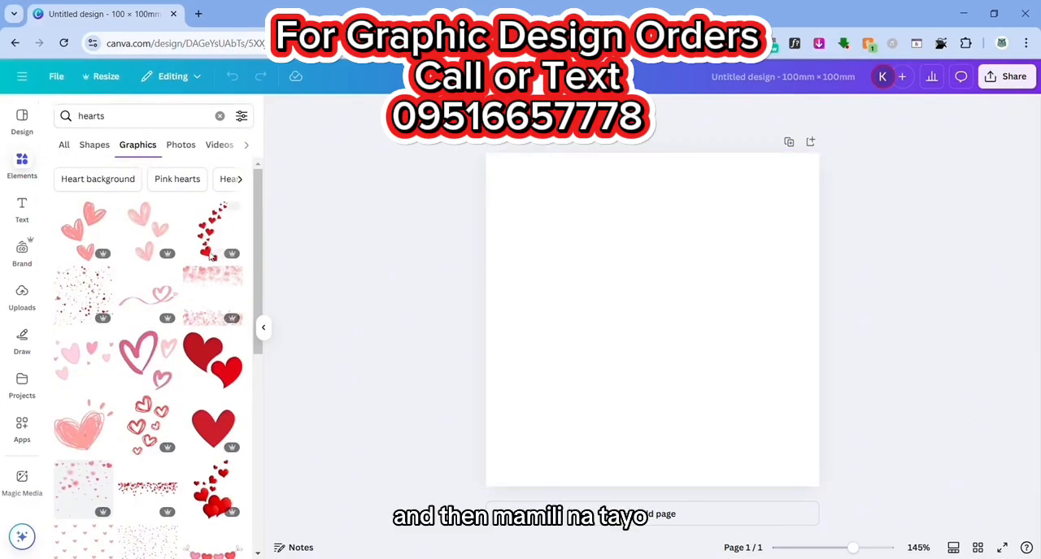
- Browse the hearts graphics and add the black hand-drawn outline heart to the page
{"action": "scroll", "coordinate": [179, 230], "scroll_direction": "down", "scroll_amount": 3}
{"action": "scroll", "coordinate": [179, 230], "scroll_direction": "down", "scroll_amount": 5}
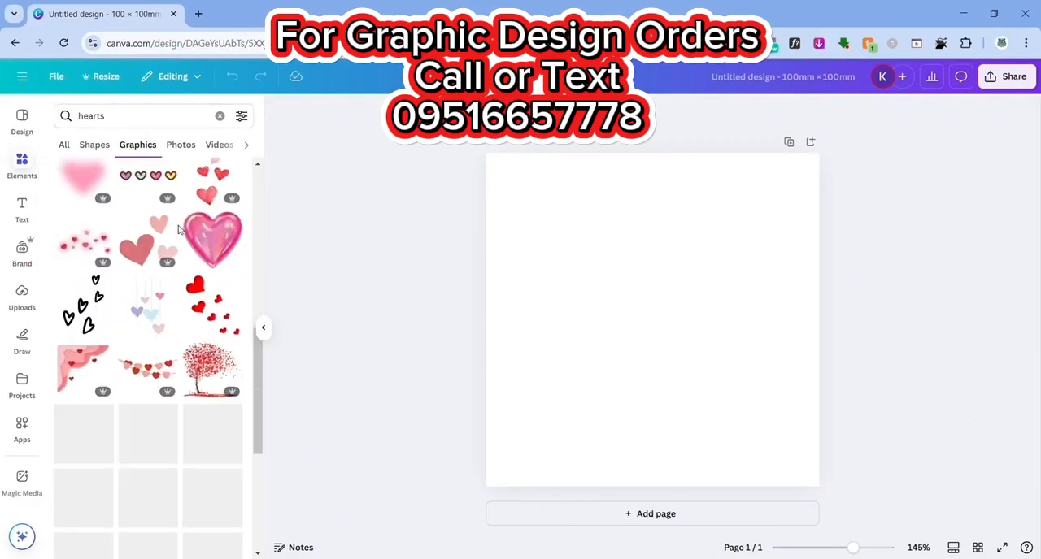
{"action": "scroll", "coordinate": [179, 230], "scroll_direction": "down", "scroll_amount": 6}
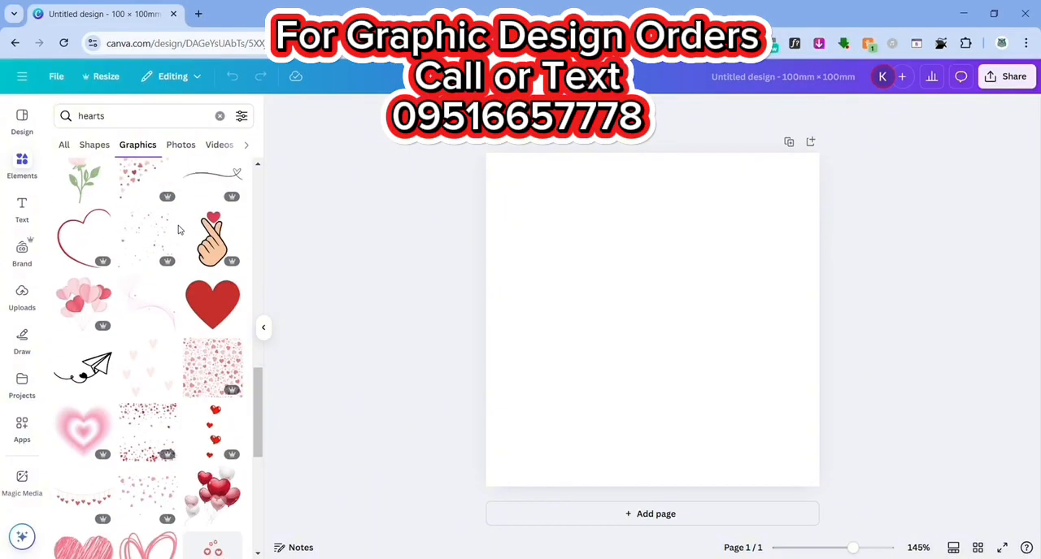
{"action": "scroll", "coordinate": [179, 230], "scroll_direction": "down", "scroll_amount": 5}
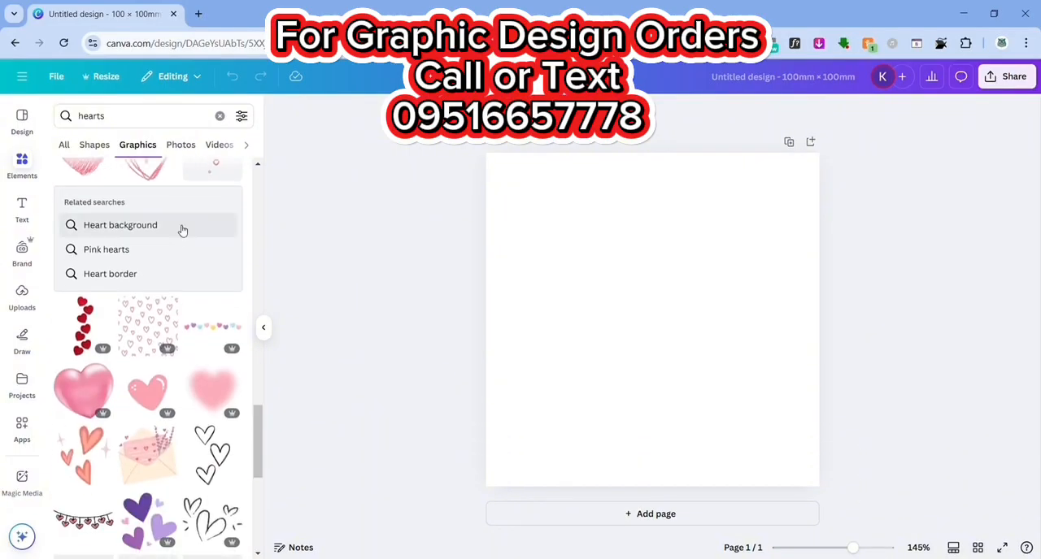
{"action": "scroll", "coordinate": [181, 230], "scroll_direction": "down", "scroll_amount": 4}
{"action": "scroll", "coordinate": [181, 230], "scroll_direction": "down", "scroll_amount": 5}
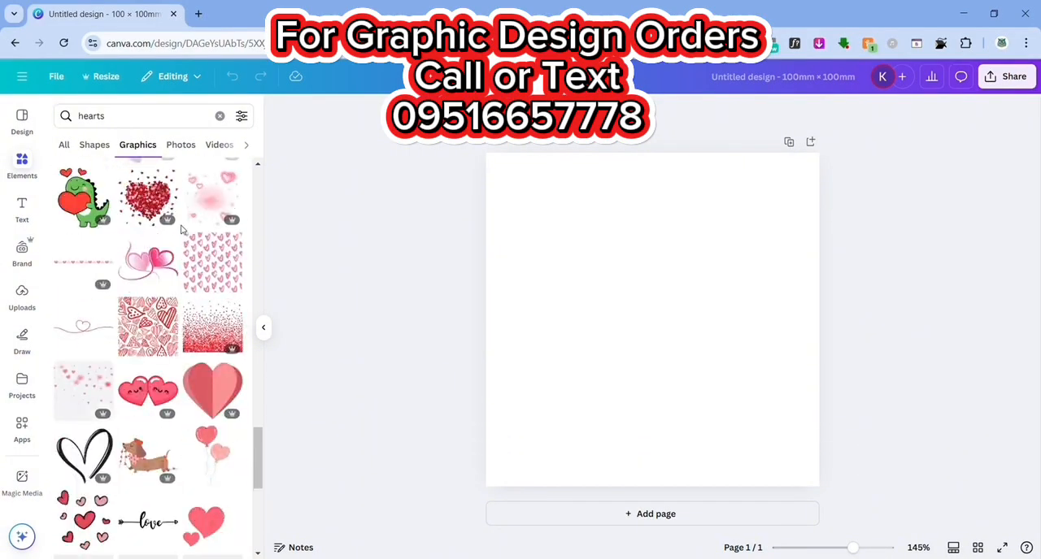
{"action": "left_click", "coordinate": [96, 250]}
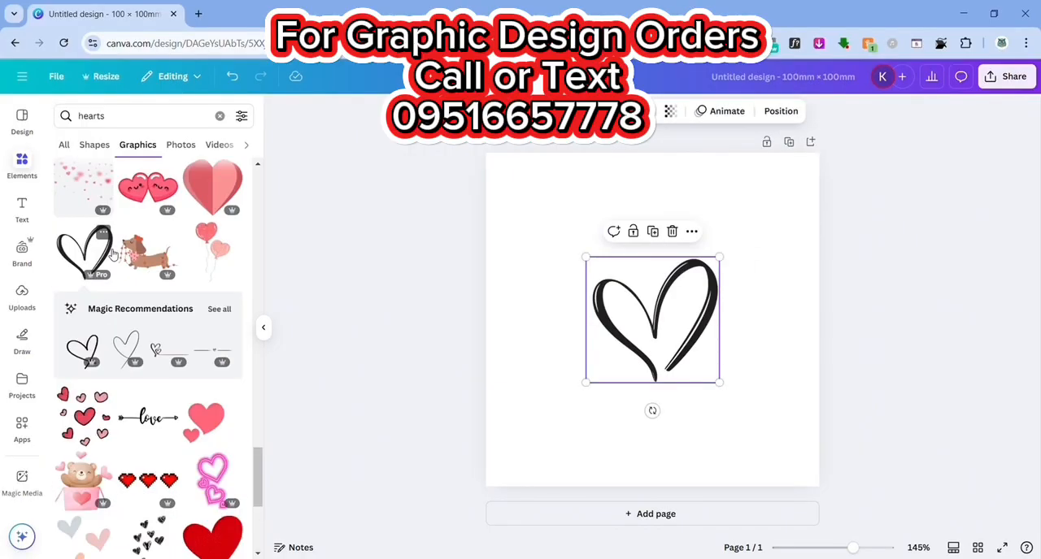
- Look through all the recommended graphics similar to the black outline heart
{"action": "left_click", "coordinate": [220, 309]}
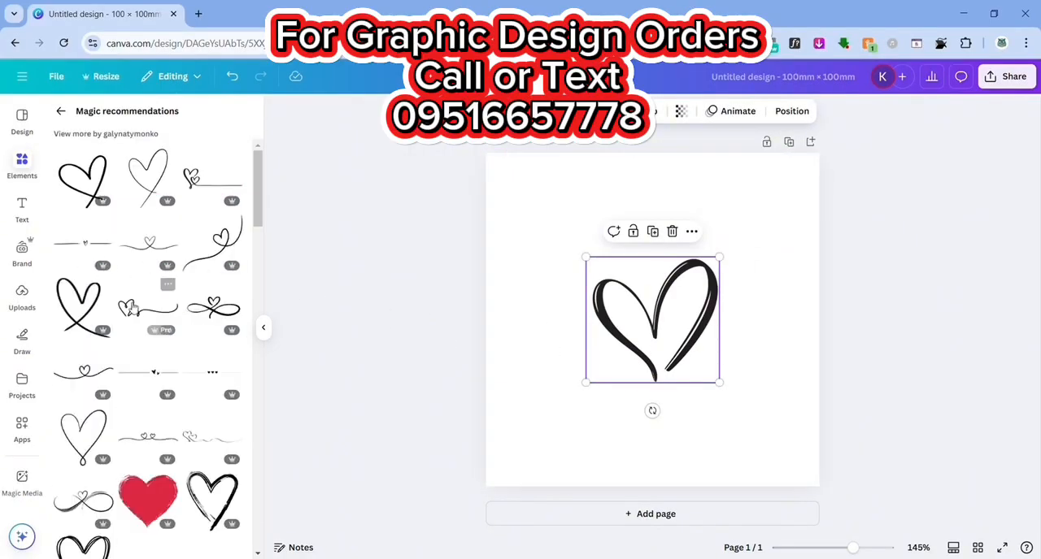
{"action": "scroll", "coordinate": [135, 298], "scroll_direction": "down", "scroll_amount": 3}
{"action": "scroll", "coordinate": [32, 260], "scroll_direction": "down", "scroll_amount": 3}
{"action": "scroll", "coordinate": [153, 394], "scroll_direction": "down", "scroll_amount": 3}
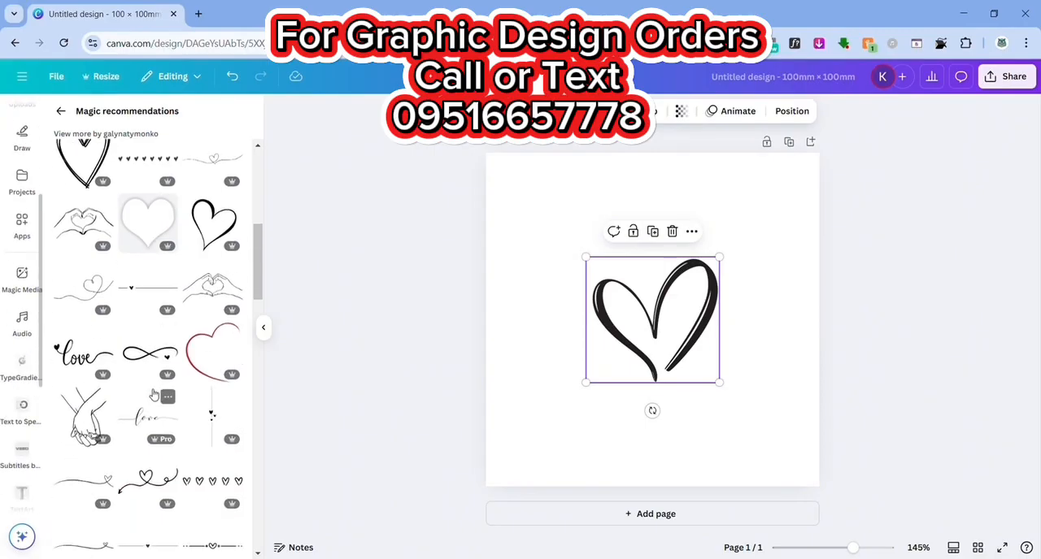
{"action": "scroll", "coordinate": [154, 394], "scroll_direction": "up", "scroll_amount": 1}
- Enlarge the black outline heart to the full page width and recolour it red
{"action": "left_click_drag", "start_coordinate": [585, 257], "coordinate": [507, 183]}
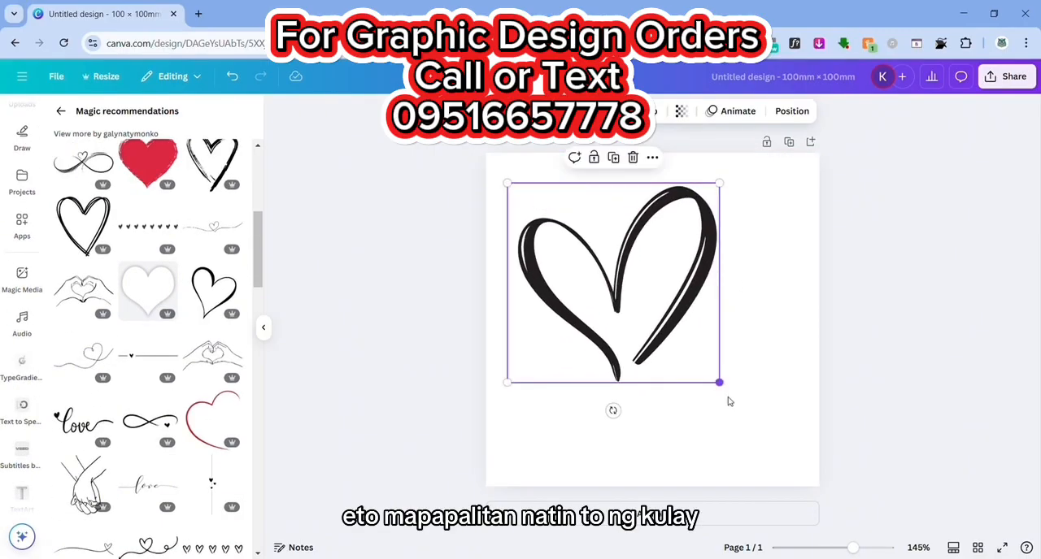
{"action": "left_click_drag", "start_coordinate": [719, 382], "coordinate": [803, 486]}
{"action": "left_click_drag", "start_coordinate": [508, 184], "coordinate": [492, 163]}
{"action": "left_click_drag", "start_coordinate": [813, 469], "coordinate": [819, 479]}
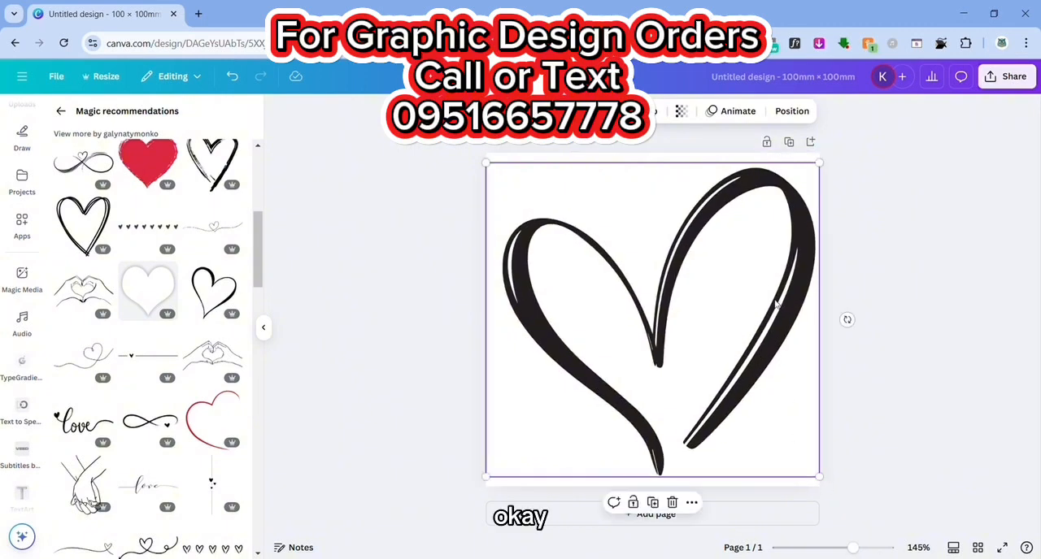
{"action": "left_click", "coordinate": [587, 114]}
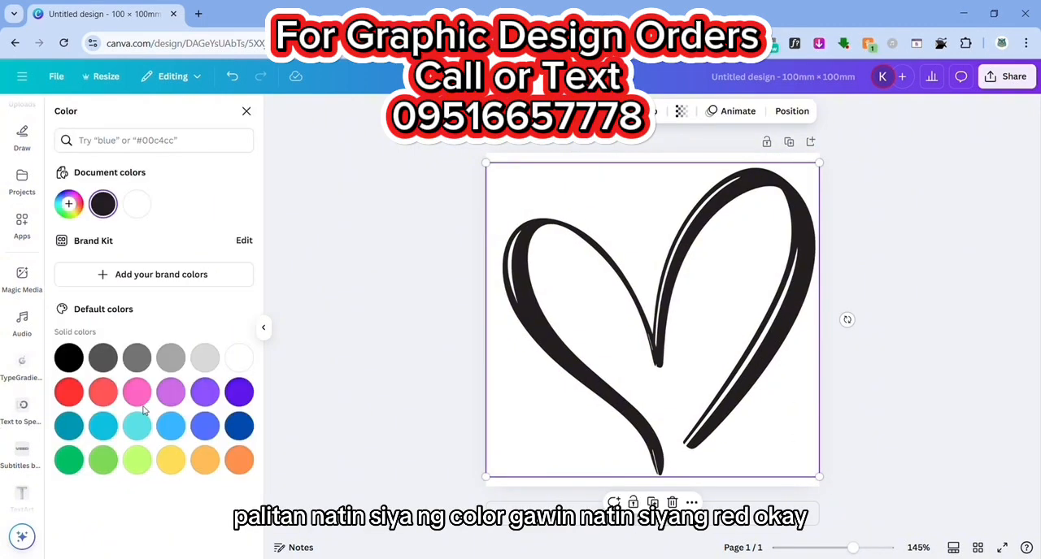
{"action": "left_click", "coordinate": [70, 393]}
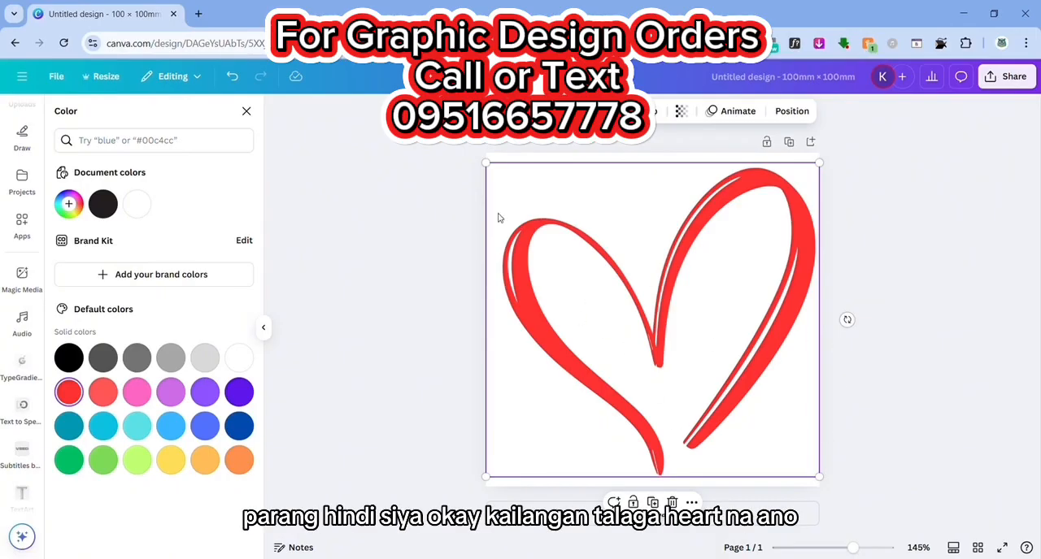
- Replace the hand-drawn heart with the recently used thin heart outline trimmed with small red hearts
{"action": "scroll", "coordinate": [22, 203], "scroll_direction": "up", "scroll_amount": 5}
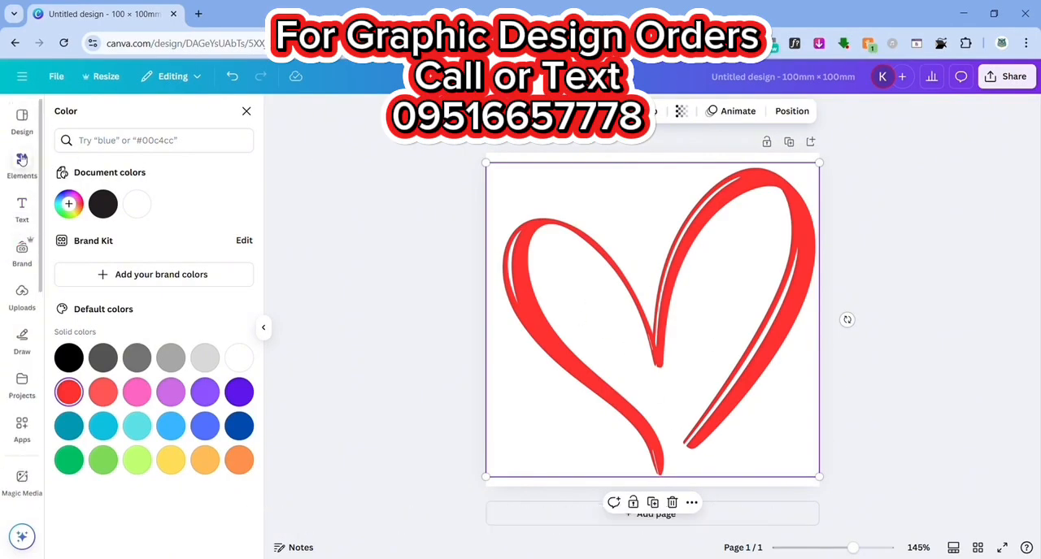
{"action": "left_click", "coordinate": [22, 165]}
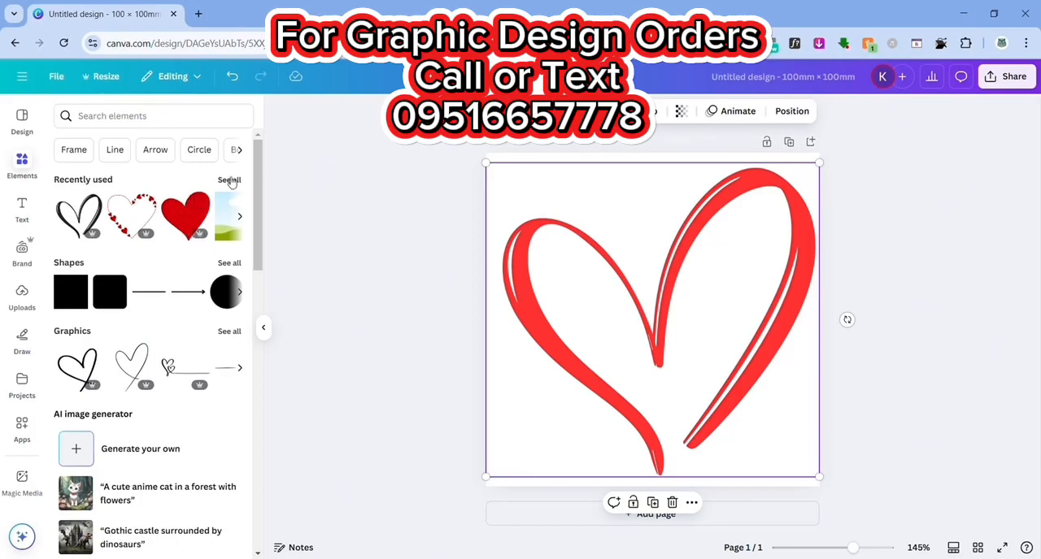
{"action": "left_click", "coordinate": [231, 180]}
{"action": "left_click", "coordinate": [149, 168]}
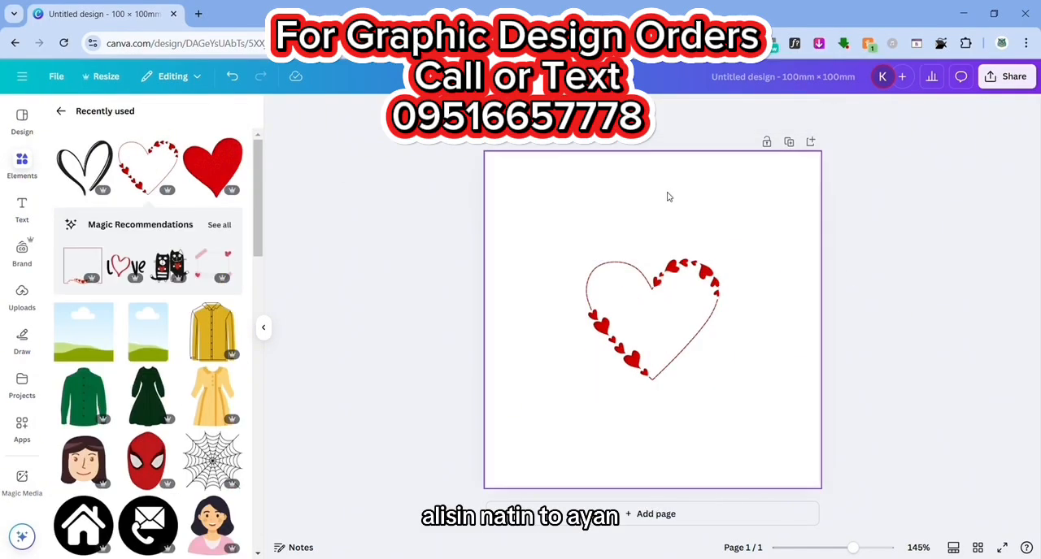
{"action": "left_click", "coordinate": [617, 292]}
- Enlarge the red heart outline to nearly fill the page and position it around the page centre
{"action": "left_click_drag", "start_coordinate": [586, 257], "coordinate": [485, 167]}
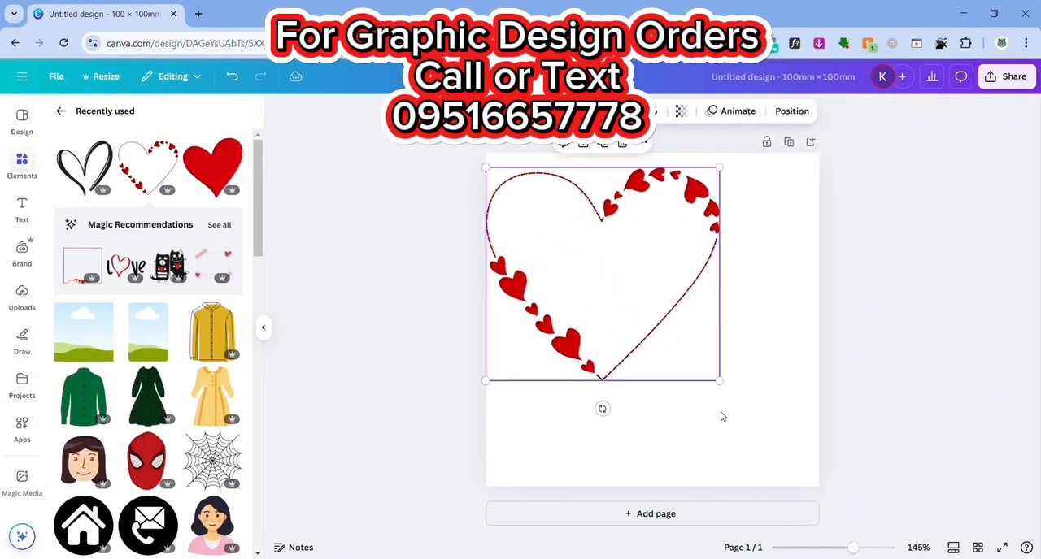
{"action": "left_click_drag", "start_coordinate": [725, 389], "coordinate": [823, 475]}
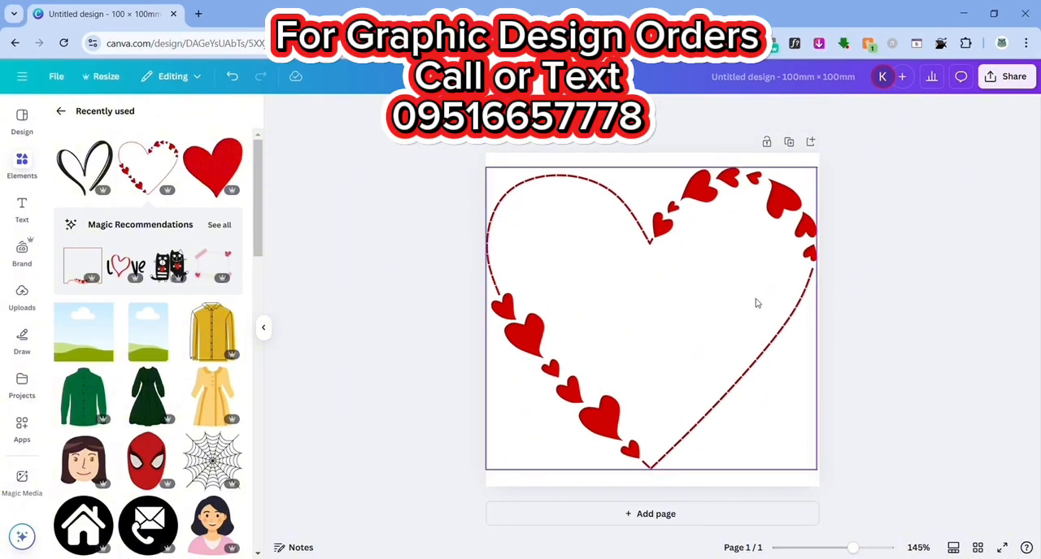
{"action": "left_click_drag", "start_coordinate": [755, 302], "coordinate": [743, 314]}
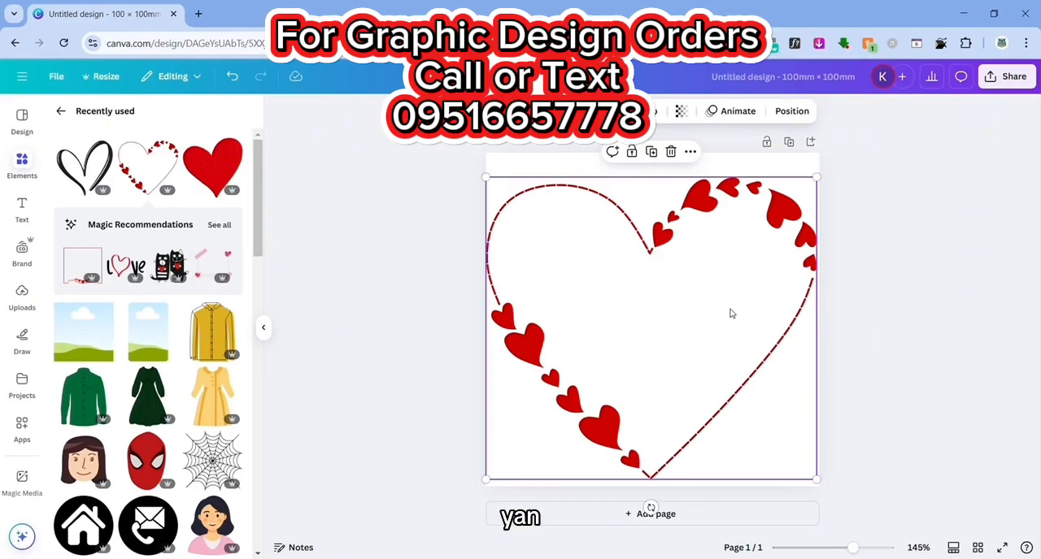
{"action": "left_click_drag", "start_coordinate": [682, 275], "coordinate": [682, 271]}
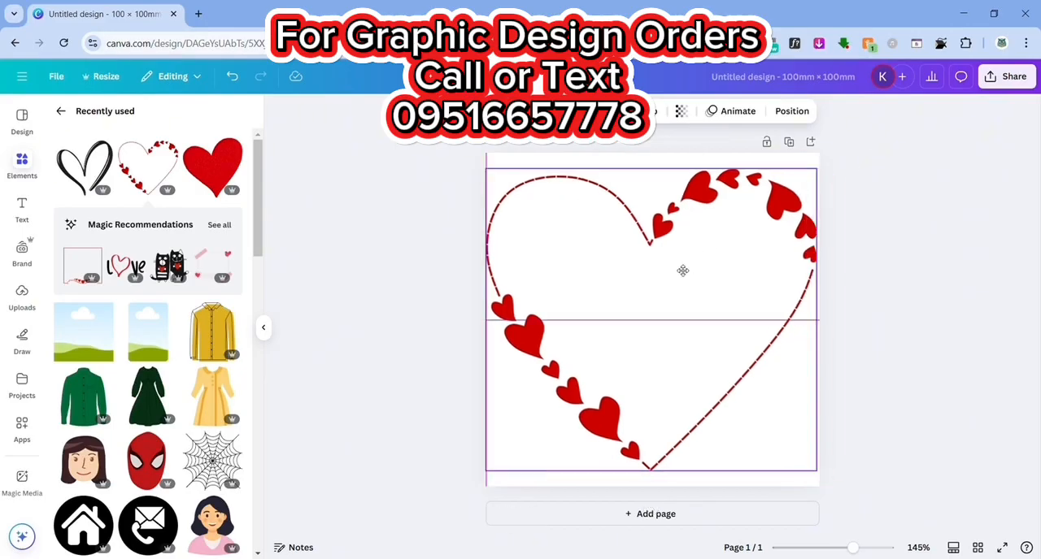
{"action": "left_click_drag", "start_coordinate": [824, 176], "coordinate": [814, 184]}
{"action": "left_click_drag", "start_coordinate": [742, 257], "coordinate": [743, 256]}
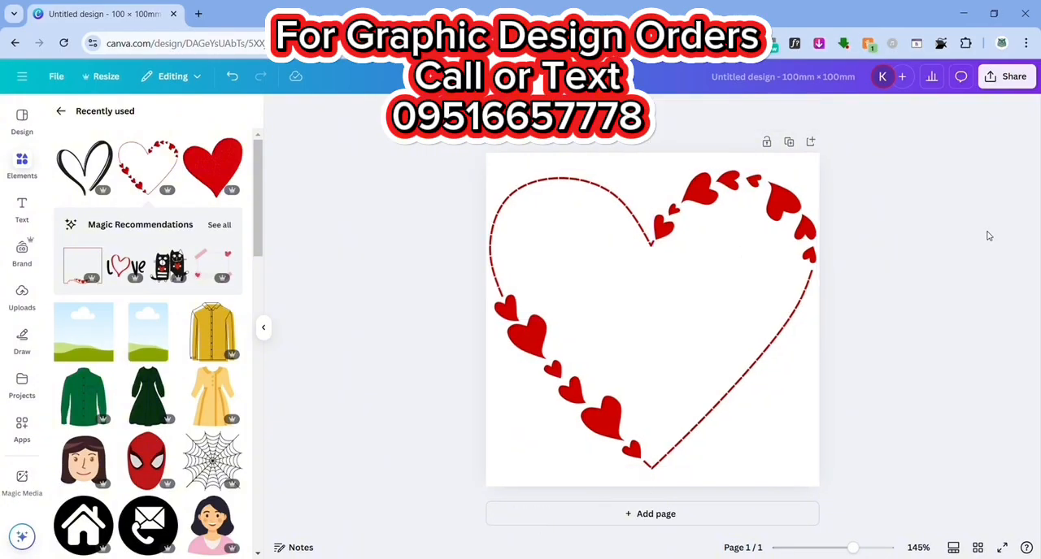
{"action": "left_click_drag", "start_coordinate": [653, 330], "coordinate": [653, 336]}
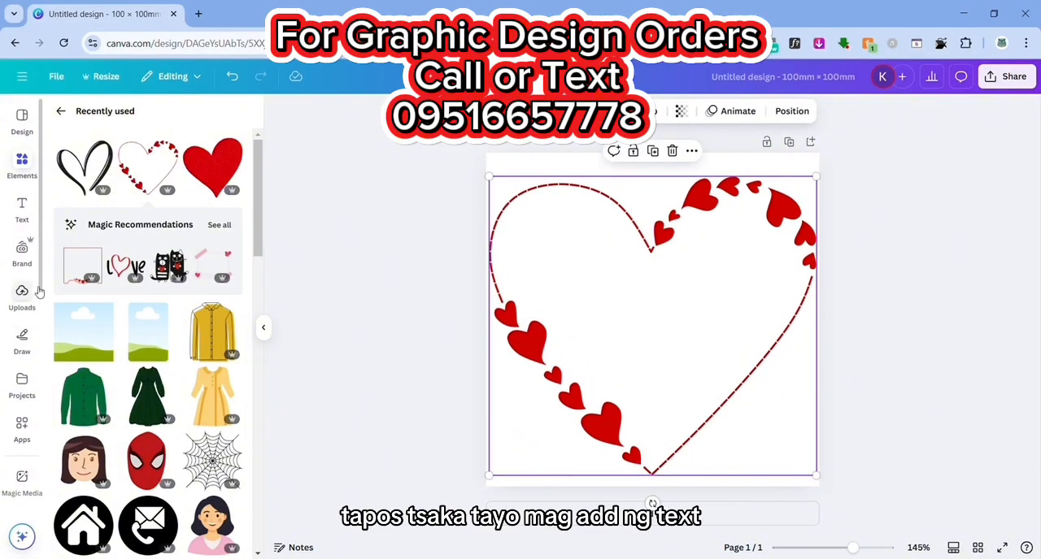
- Add a subheading reading "Thank" inside the heart outline
{"action": "left_click", "coordinate": [22, 205]}
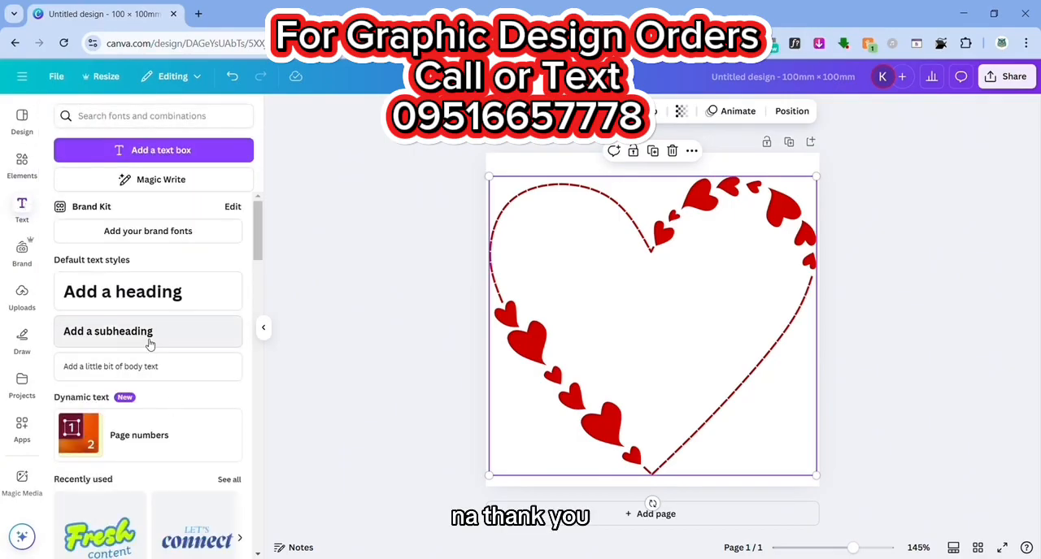
{"action": "left_click", "coordinate": [149, 340]}
{"action": "type", "text": "Thank You"}
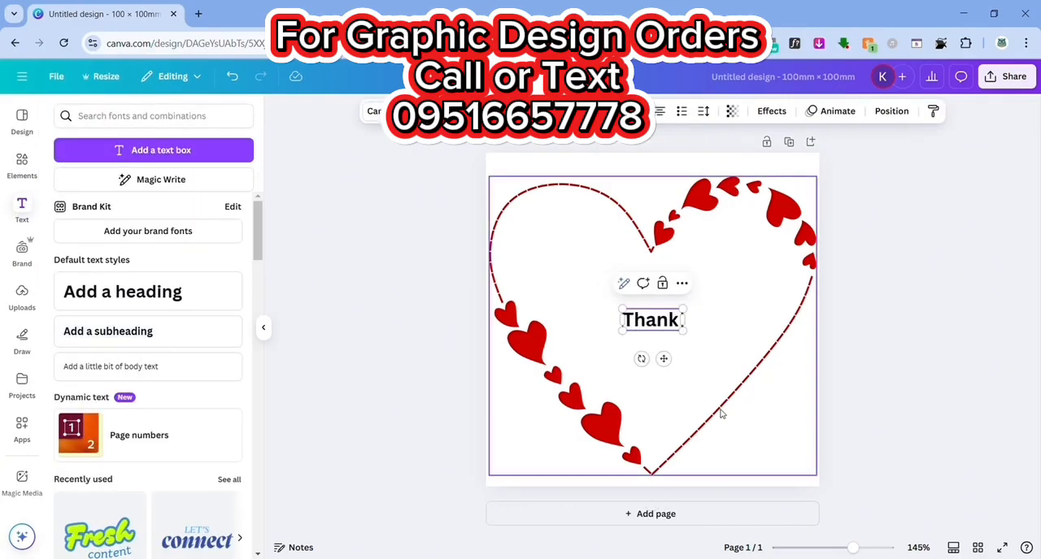
{"action": "key", "text": "BackSpace"}
{"action": "key", "text": "BackSpace"}
{"action": "key", "text": "BackSpace"}
{"action": "key", "text": "BackSpace"}
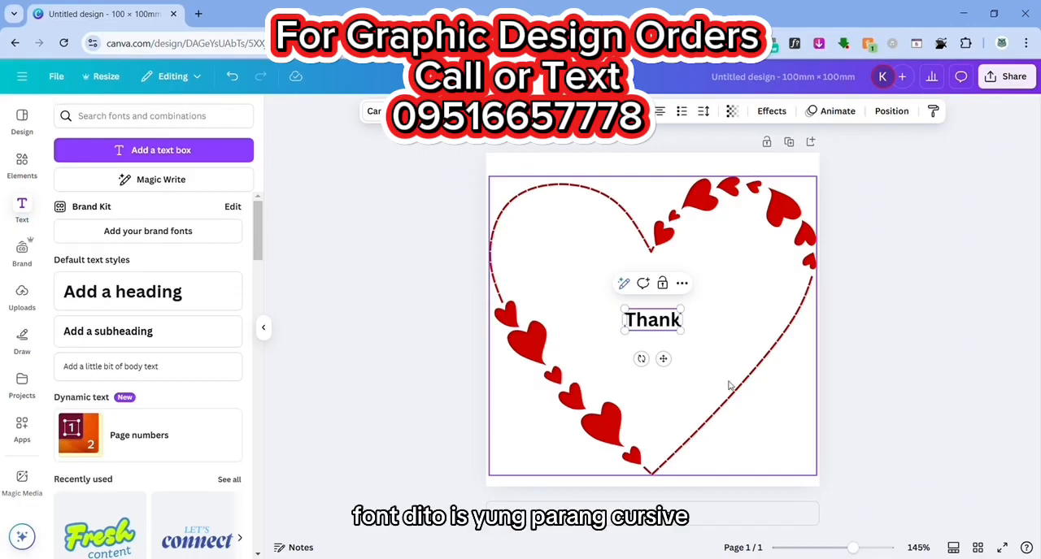
- Set "Thank" in the recently used cursive script font, then enlarge it and place it across the upper half of the heart
{"action": "left_click", "coordinate": [373, 110]}
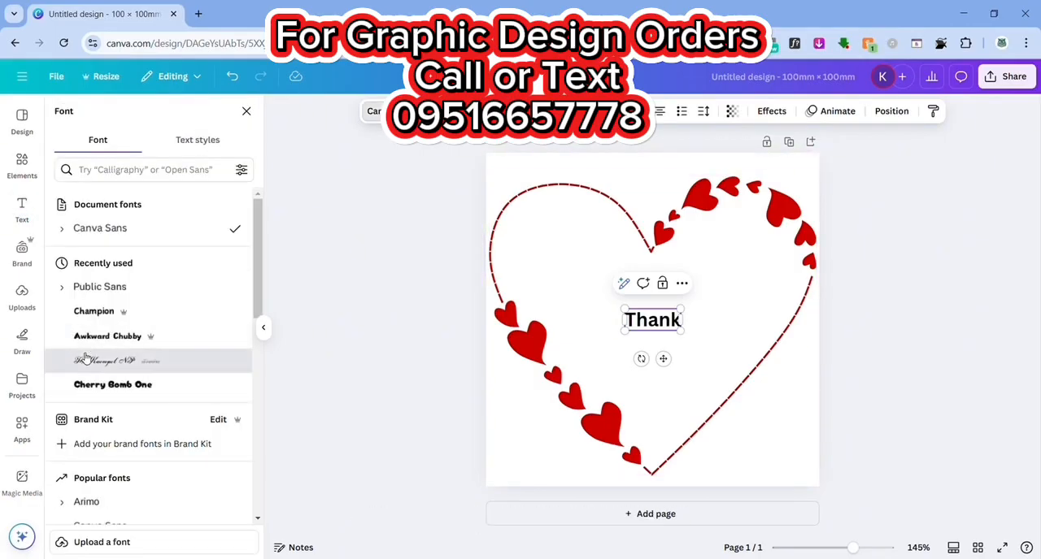
{"action": "left_click", "coordinate": [88, 358]}
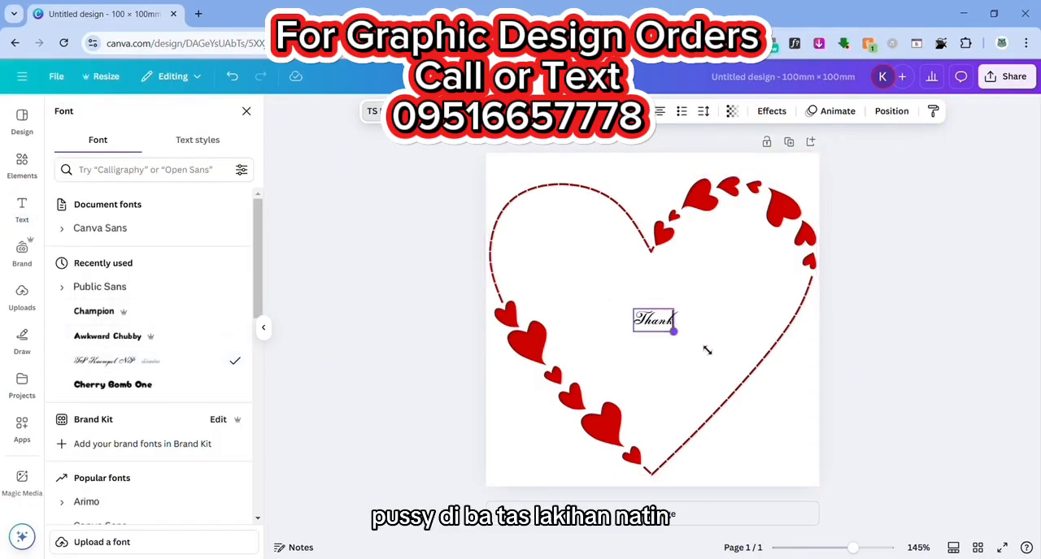
{"action": "left_click_drag", "start_coordinate": [673, 328], "coordinate": [794, 402]}
{"action": "left_click_drag", "start_coordinate": [631, 304], "coordinate": [578, 286]}
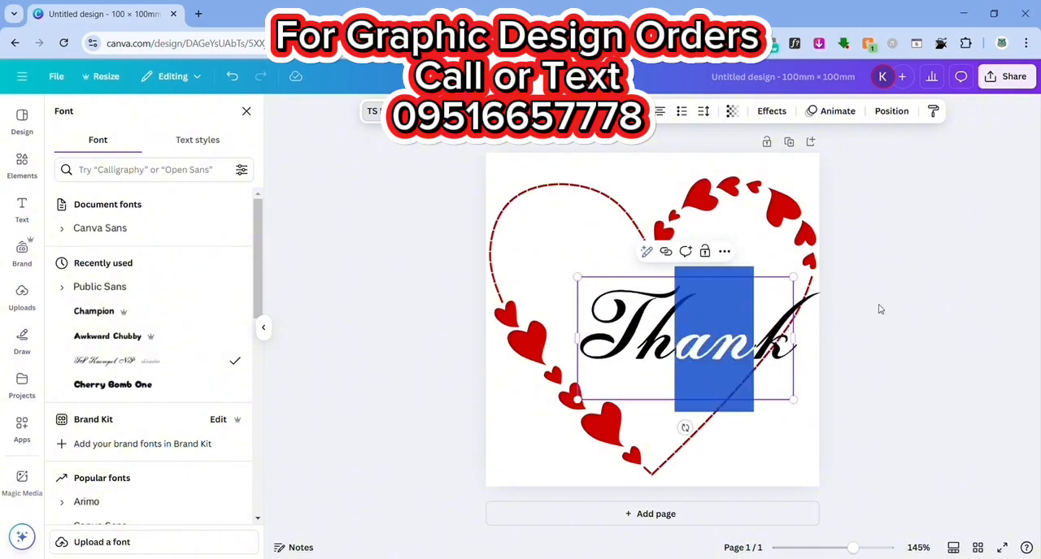
{"action": "left_click", "coordinate": [938, 332]}
{"action": "left_click_drag", "start_coordinate": [687, 317], "coordinate": [665, 295]}
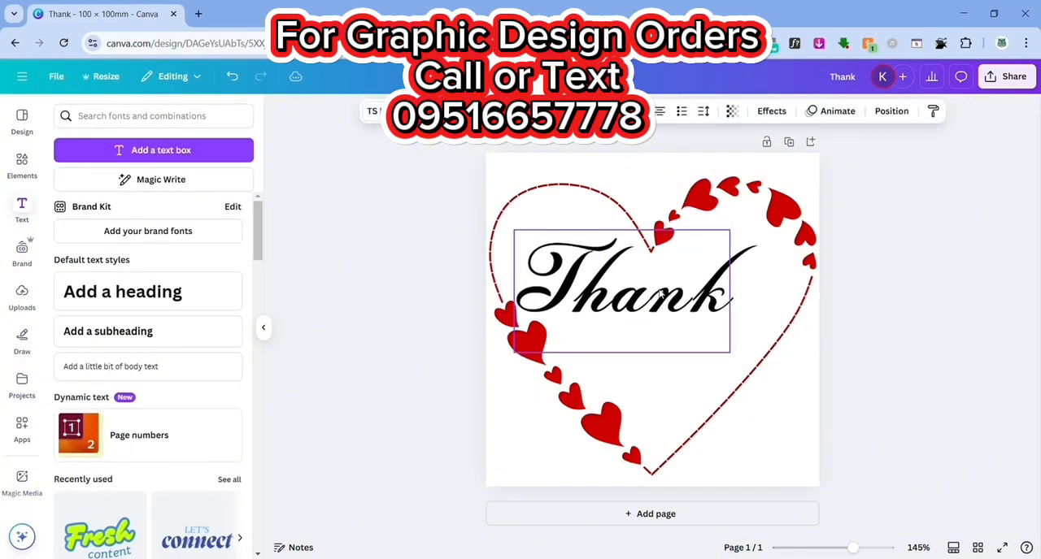
- Lock the heart outline graphic in place so that it cannot be moved
{"action": "left_click_drag", "start_coordinate": [621, 384], "coordinate": [655, 378]}
{"action": "left_click", "coordinate": [233, 76]}
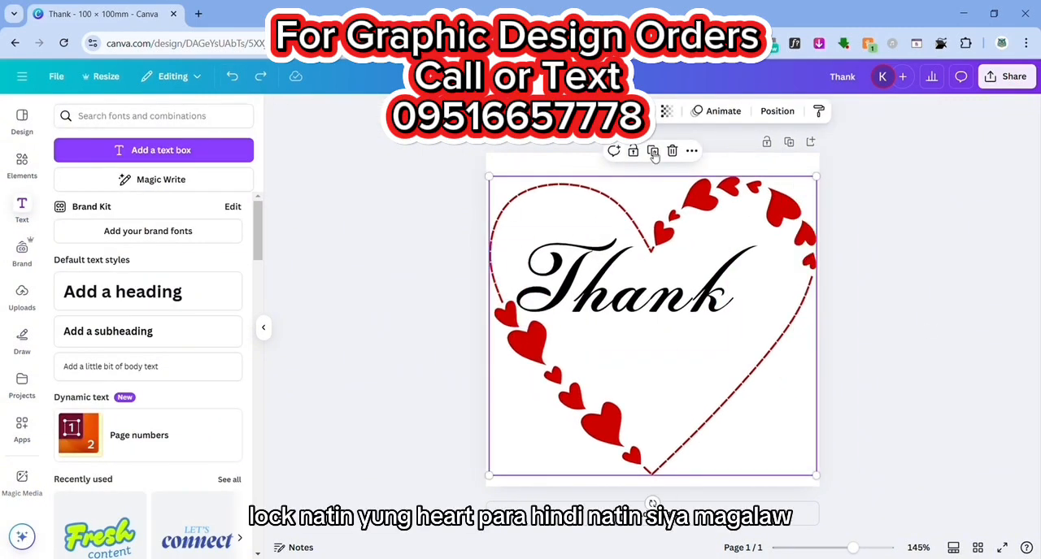
{"action": "left_click", "coordinate": [635, 152]}
- Tilt the "Thank" text upward to the right, shrink it slightly and fit it inside the heart
{"action": "left_click", "coordinate": [648, 274]}
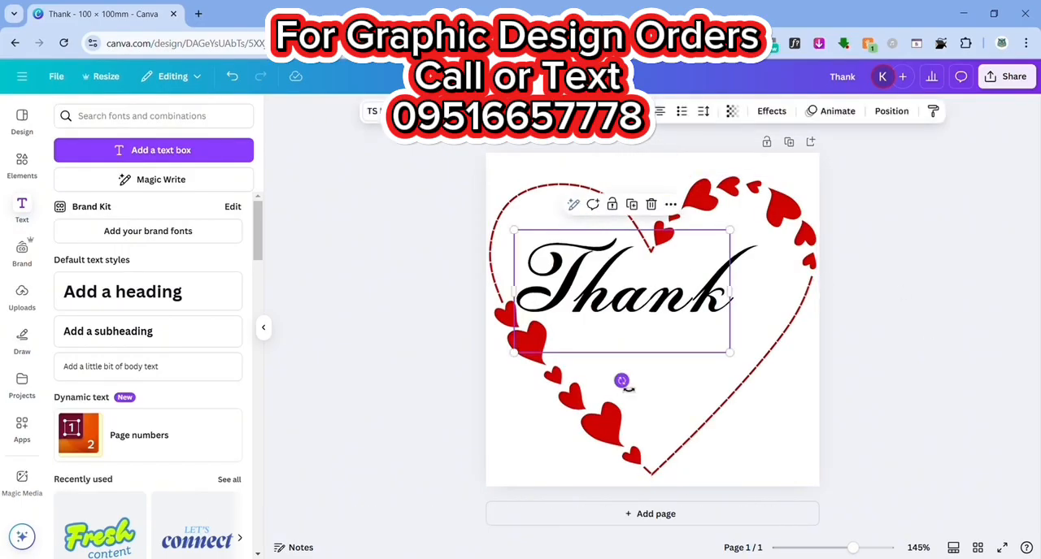
{"action": "left_click_drag", "start_coordinate": [621, 381], "coordinate": [671, 370]}
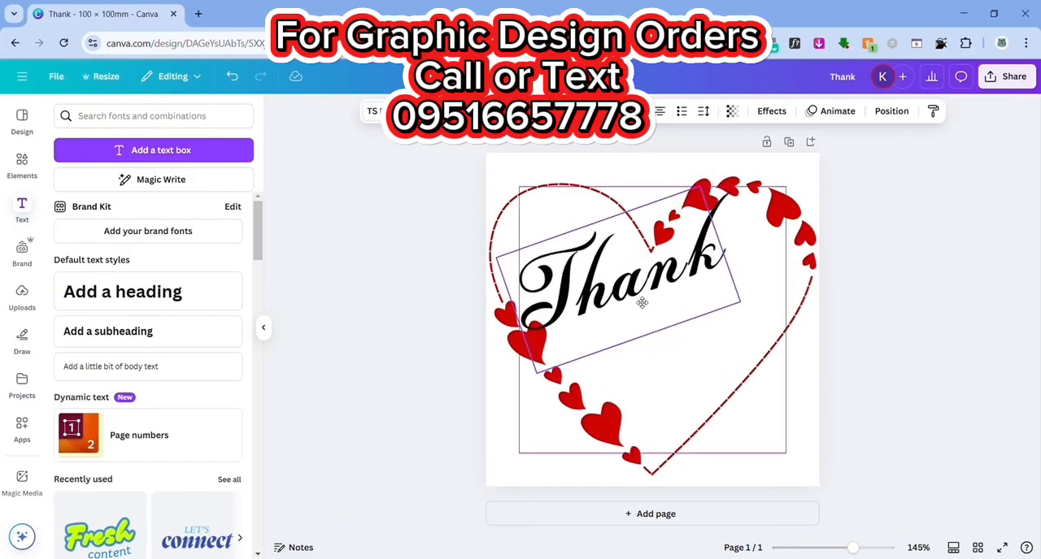
{"action": "left_click_drag", "start_coordinate": [641, 302], "coordinate": [644, 305]}
{"action": "left_click_drag", "start_coordinate": [542, 384], "coordinate": [554, 370]}
- Duplicate the "Thank" text, place the copy below and to the right, and change its wording to "You!"
{"action": "left_click_drag", "start_coordinate": [624, 302], "coordinate": [730, 370]}
{"action": "key", "text": "ctrl+d"}
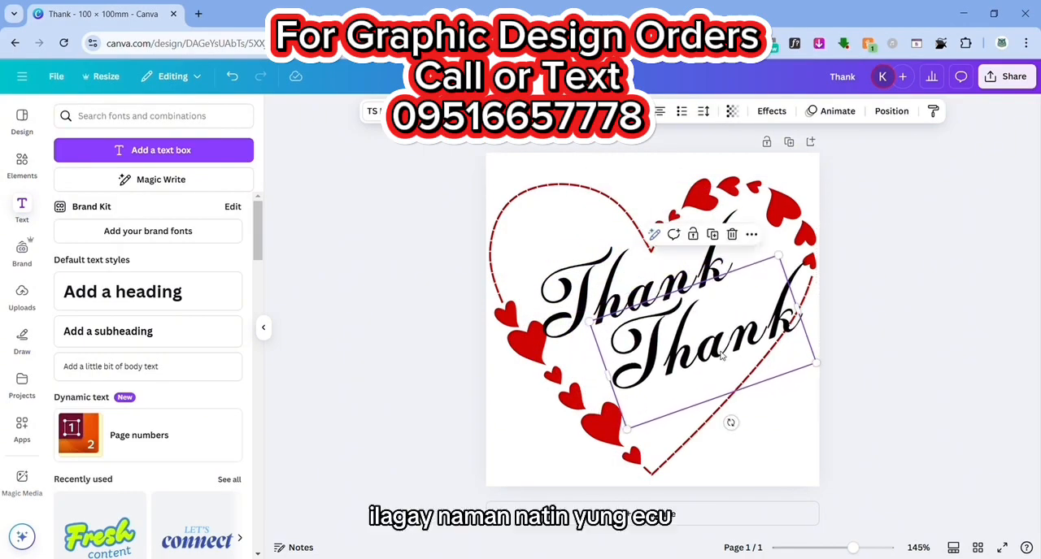
{"action": "double_click", "coordinate": [714, 354]}
{"action": "type", "text": "yo"}
{"action": "key", "text": "BackSpace"}
{"action": "key", "text": "BackSpace"}
{"action": "type", "text": "You!"}
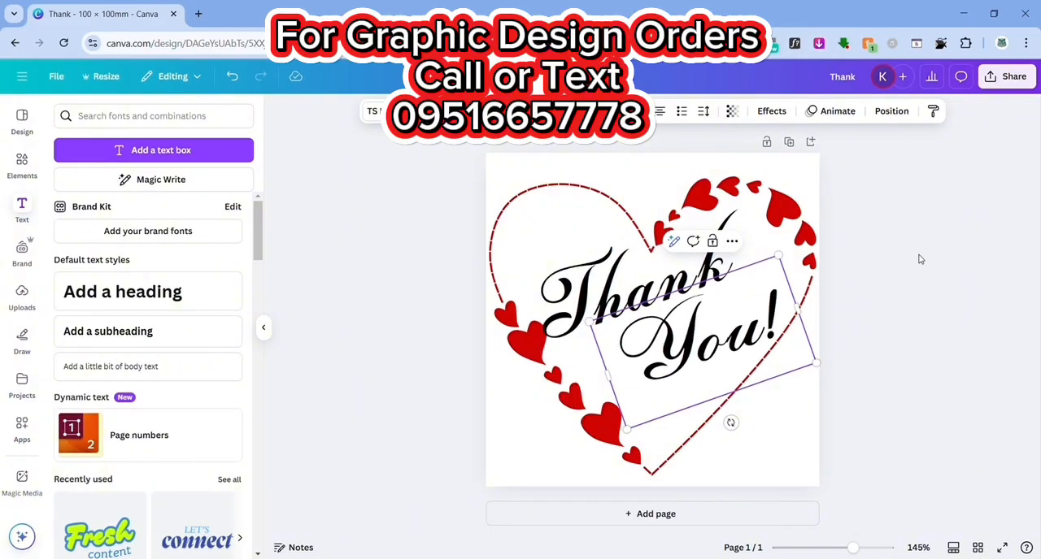
- Recolour both the "Thank" and "You!" texts bright red from the default solid colours
{"action": "left_click", "coordinate": [631, 289]}
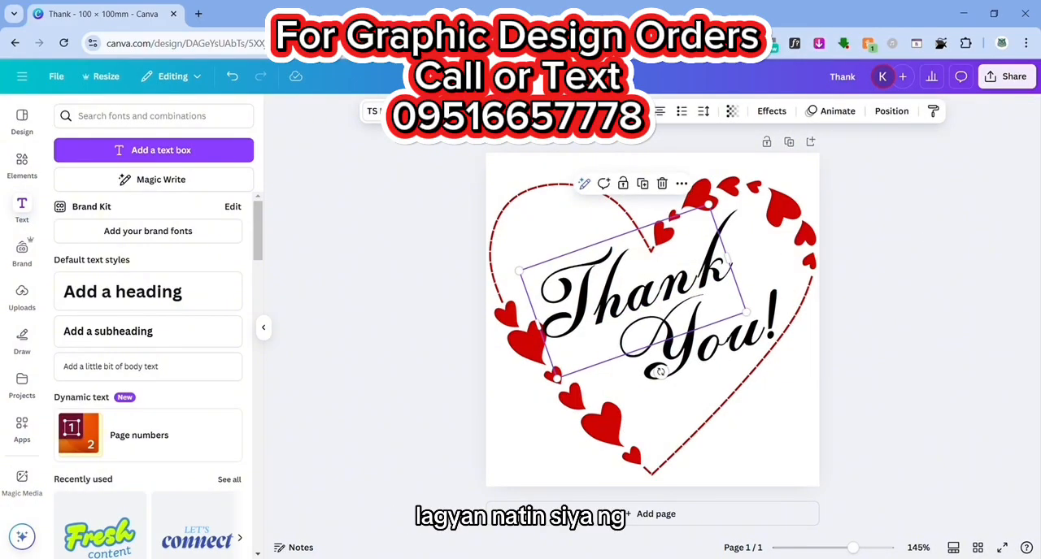
{"action": "left_click", "coordinate": [452, 110]}
{"action": "left_click", "coordinate": [69, 392]}
{"action": "left_click", "coordinate": [611, 379]}
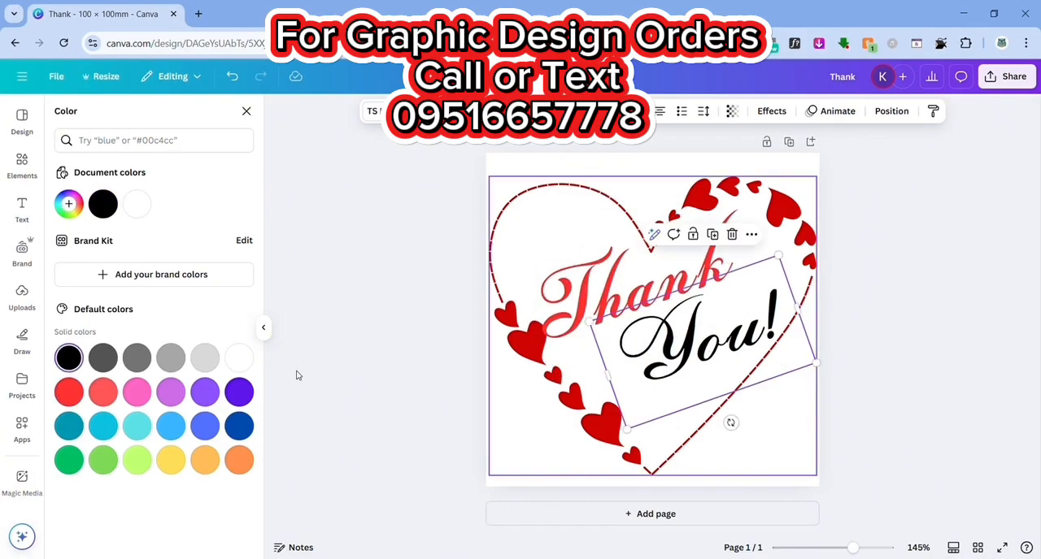
{"action": "left_click", "coordinate": [70, 392]}
{"action": "left_click", "coordinate": [583, 280]}
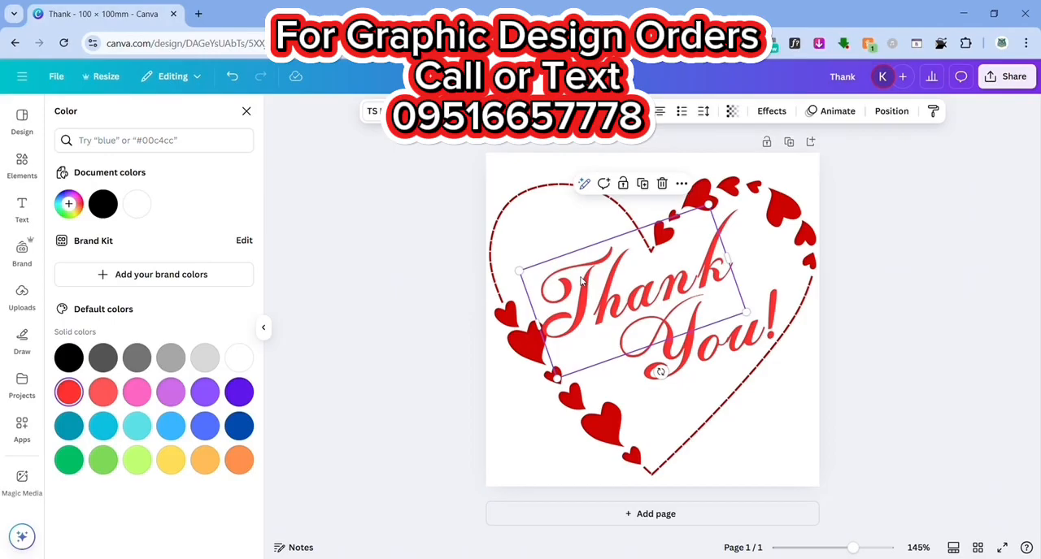
- Apply the Outline text effect in black to both the "Thank" and "You!" texts
{"action": "left_click", "coordinate": [772, 111]}
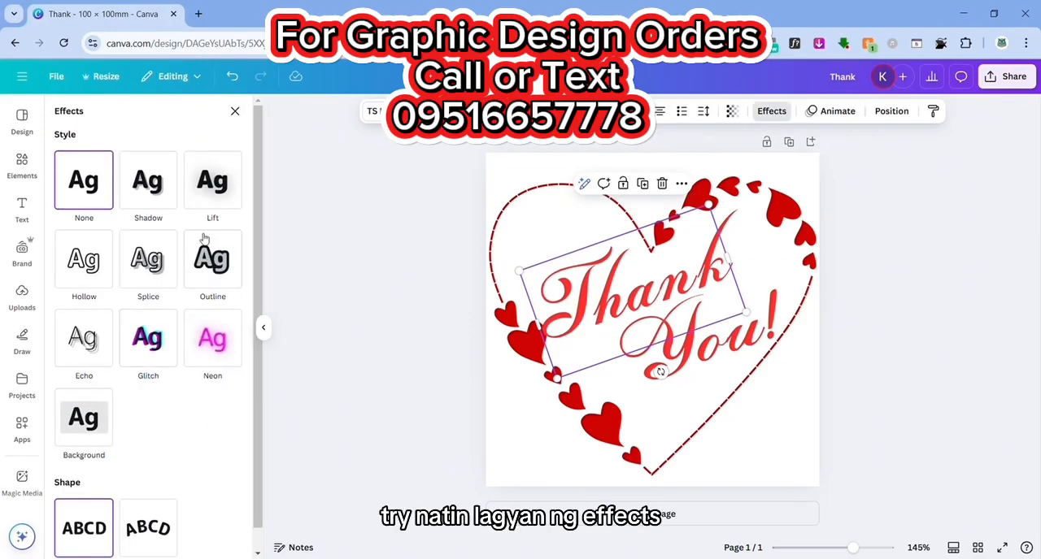
{"action": "left_click", "coordinate": [213, 258]}
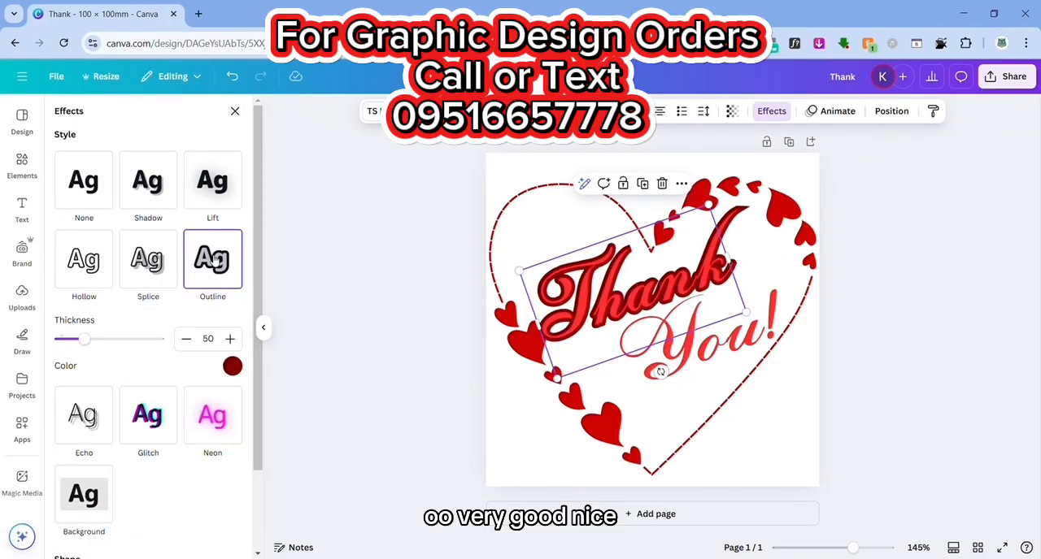
{"action": "left_click", "coordinate": [233, 365]}
{"action": "left_click", "coordinate": [63, 305]}
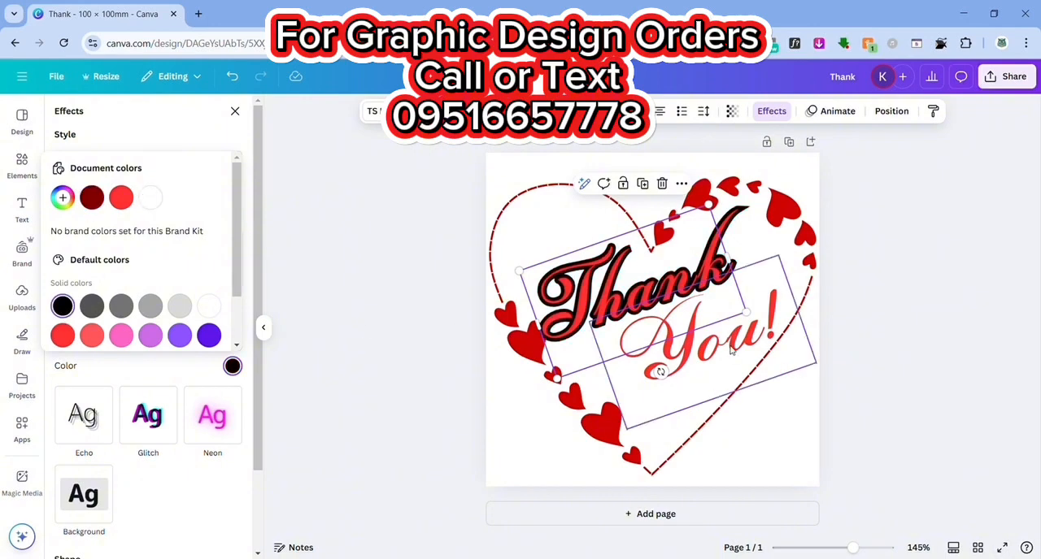
{"action": "left_click", "coordinate": [700, 318]}
{"action": "left_click", "coordinate": [212, 259]}
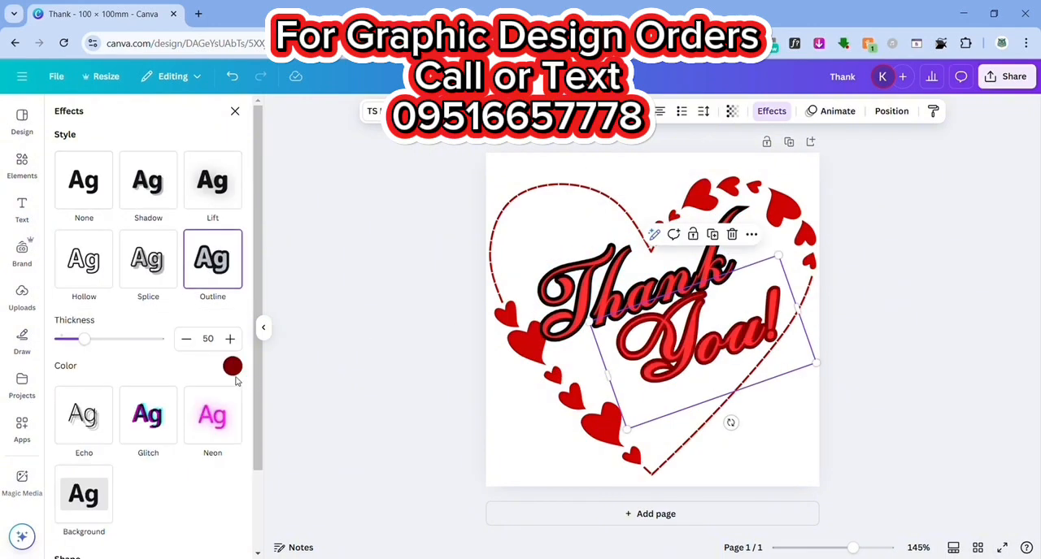
{"action": "left_click", "coordinate": [232, 366]}
{"action": "left_click", "coordinate": [61, 303]}
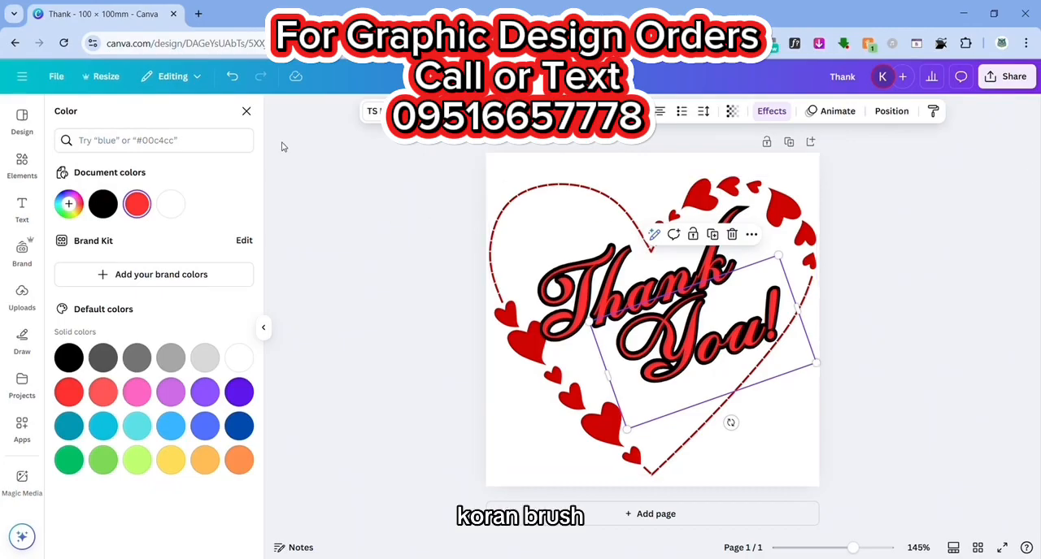
- Search the colours for "coral blush" and recolour both "You!" and "Thank" with the coral pink from Palette 1
{"action": "left_click", "coordinate": [133, 142]}
{"action": "type", "text": "coral"}
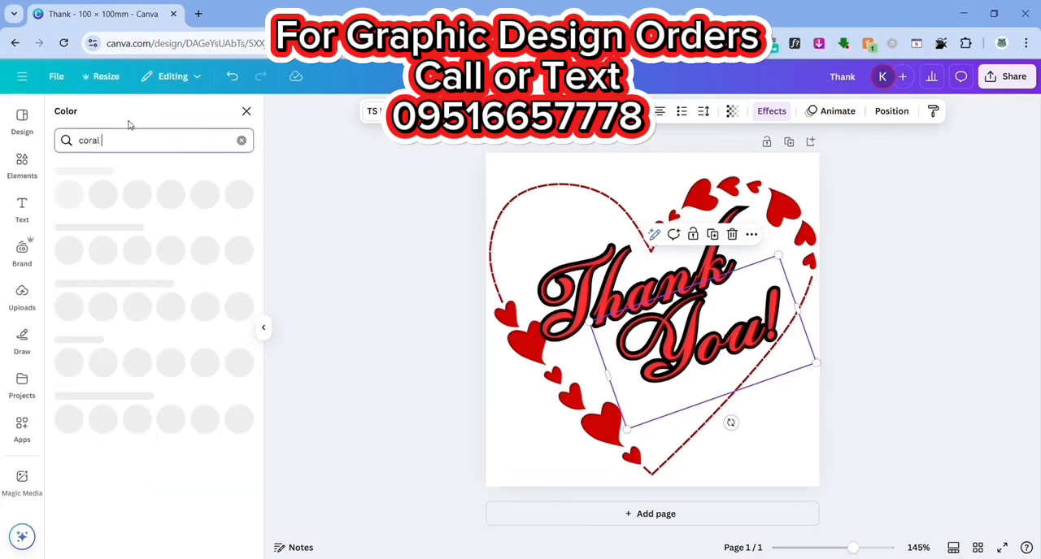
{"action": "type", "text": " blush"}
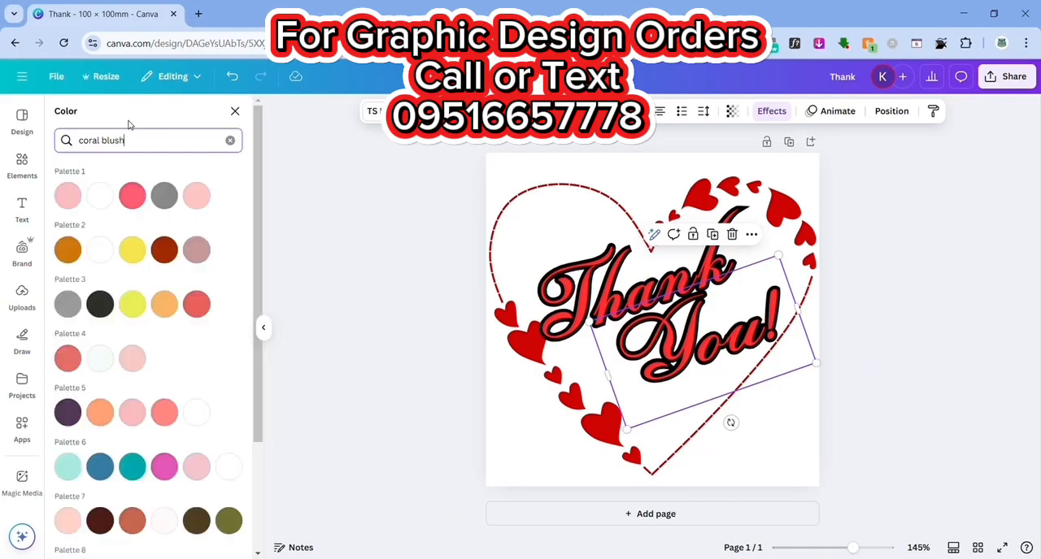
{"action": "left_click", "coordinate": [206, 203]}
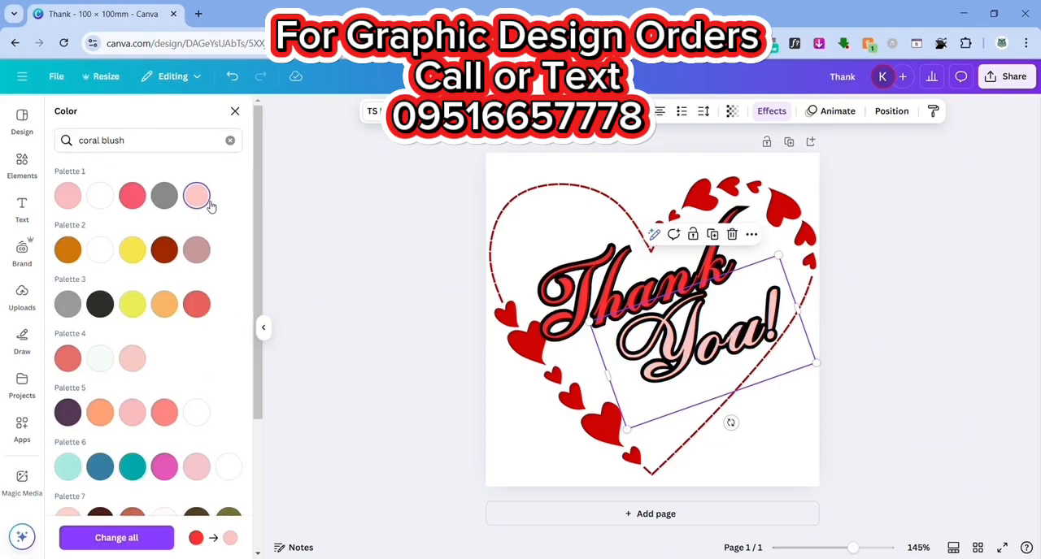
{"action": "left_click", "coordinate": [73, 200]}
{"action": "left_click", "coordinate": [134, 197]}
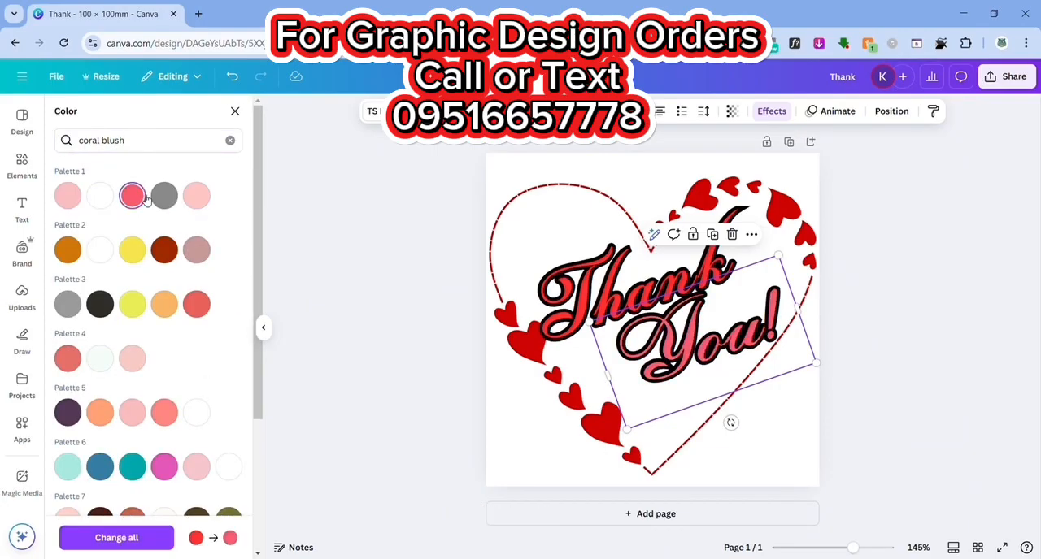
{"action": "left_click", "coordinate": [571, 291]}
{"action": "left_click", "coordinate": [132, 195]}
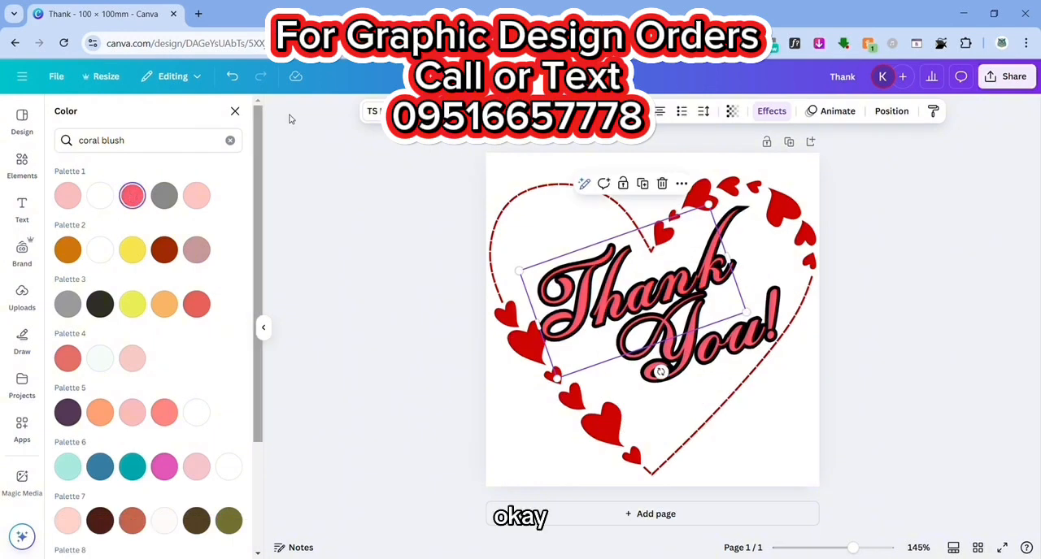
{"action": "left_click", "coordinate": [237, 113]}
- Try coral, black and several pink shades as the page background, and set it back to white
{"action": "left_click", "coordinate": [532, 176]}
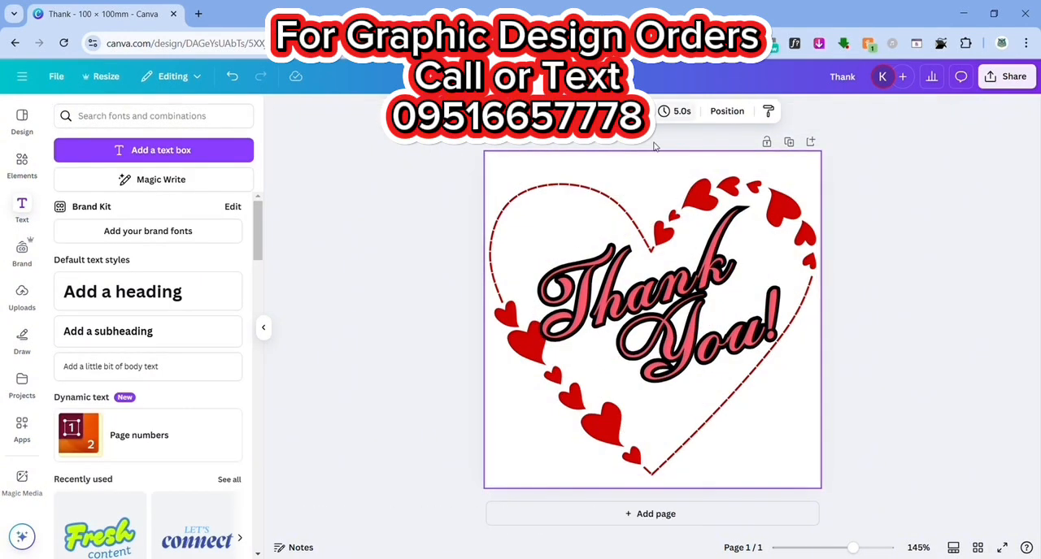
{"action": "left_click", "coordinate": [540, 112]}
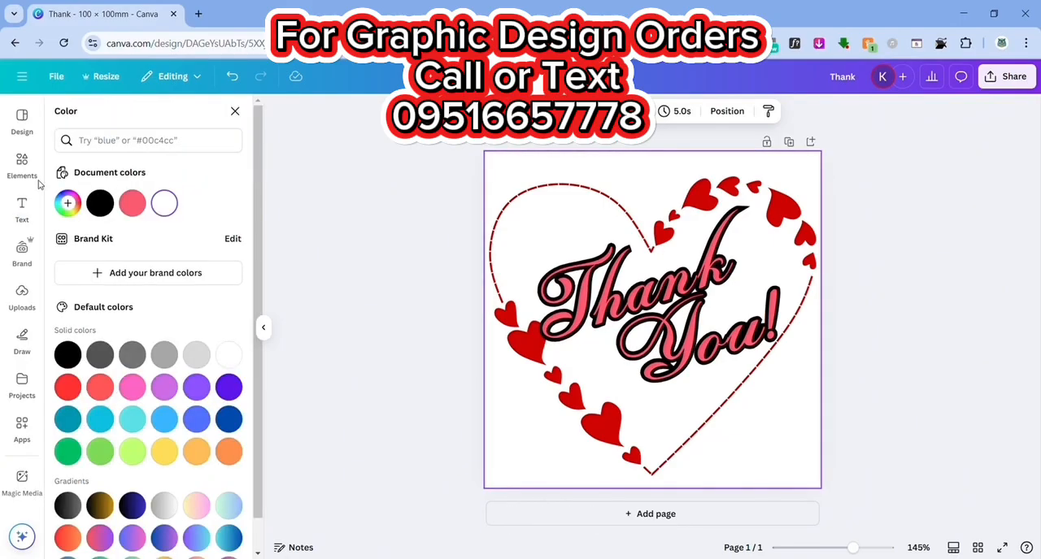
{"action": "left_click", "coordinate": [134, 202]}
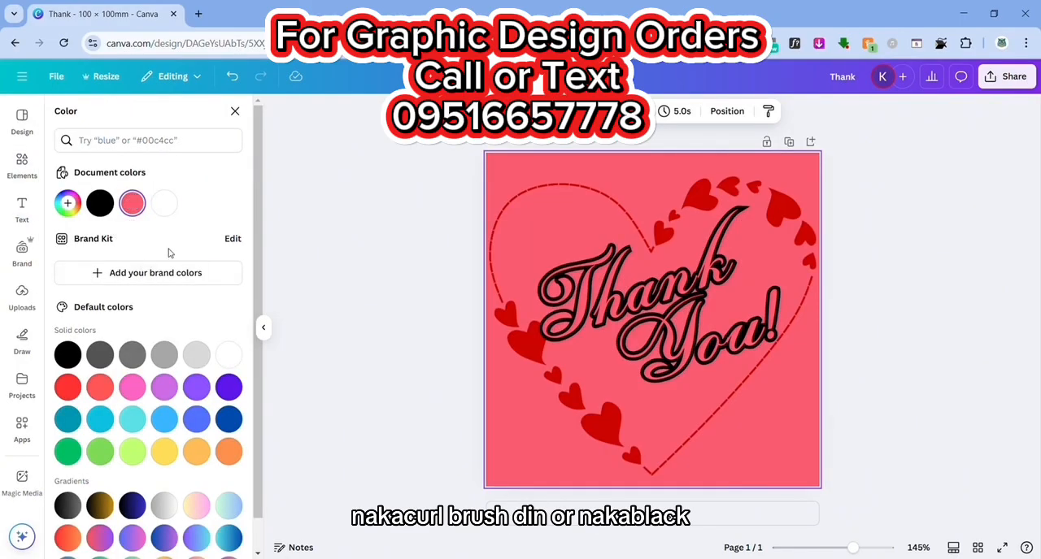
{"action": "left_click", "coordinate": [68, 358]}
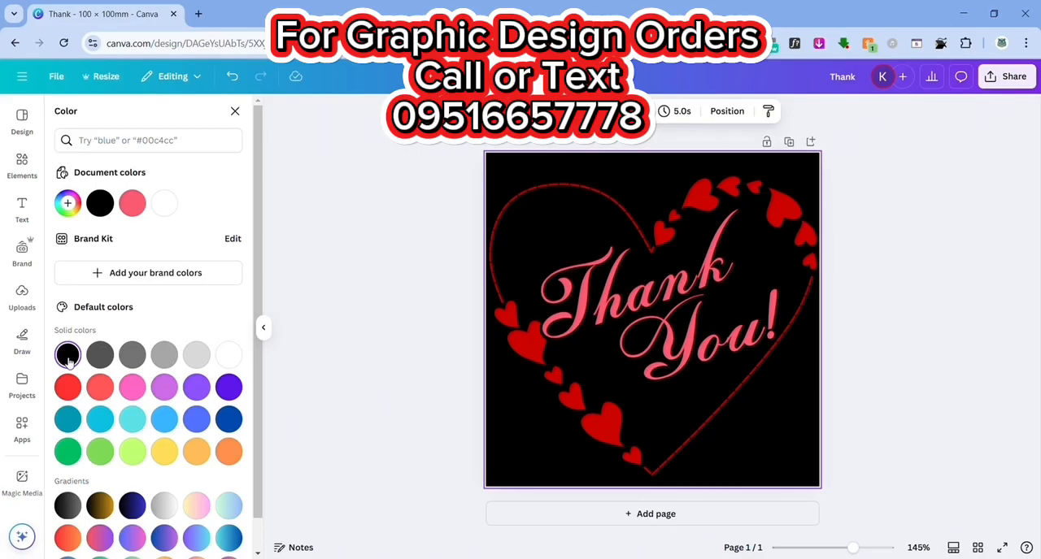
{"action": "left_click", "coordinate": [163, 140]}
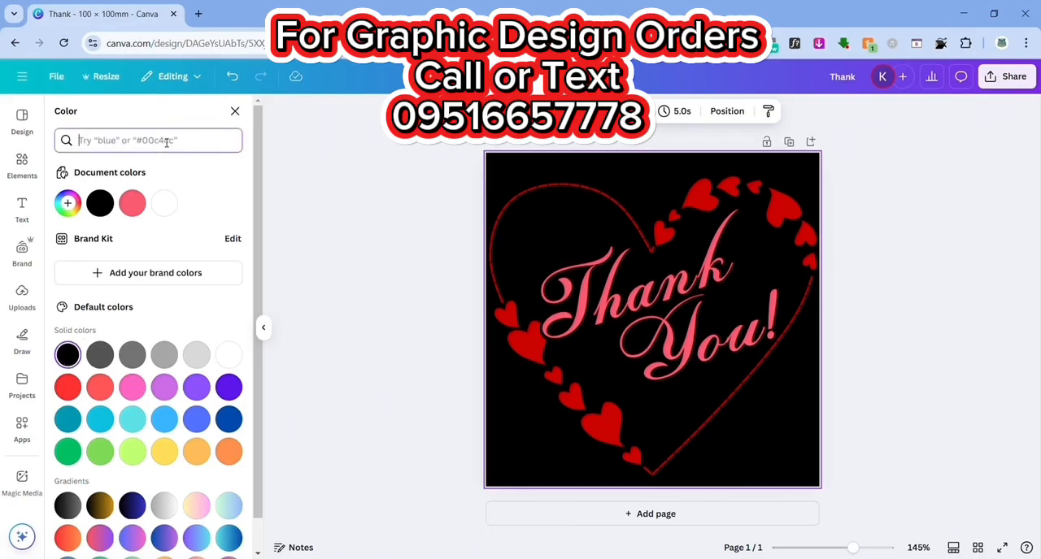
{"action": "type", "text": "pink"}
{"action": "left_click", "coordinate": [72, 196]}
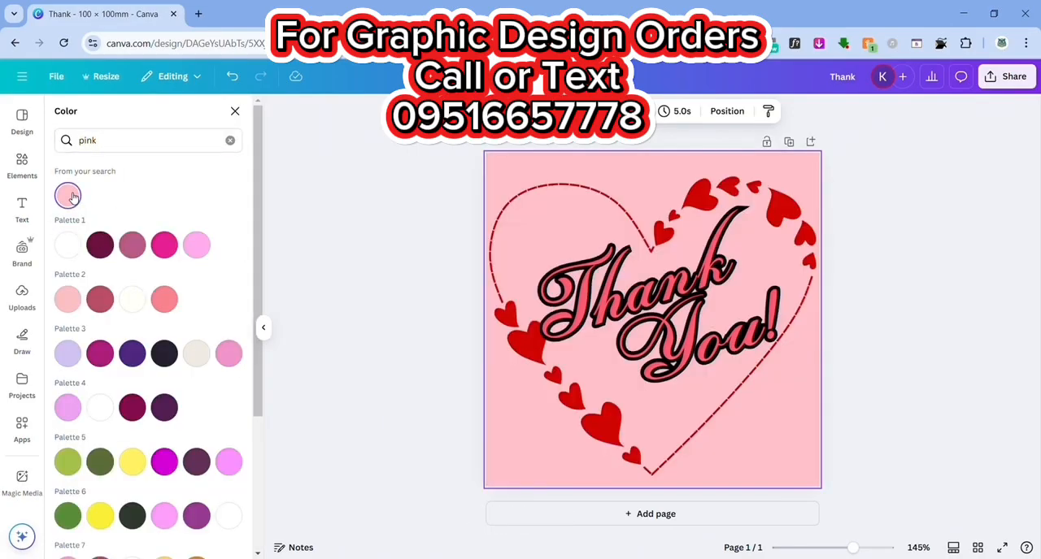
{"action": "left_click", "coordinate": [168, 246]}
{"action": "left_click", "coordinate": [196, 244]}
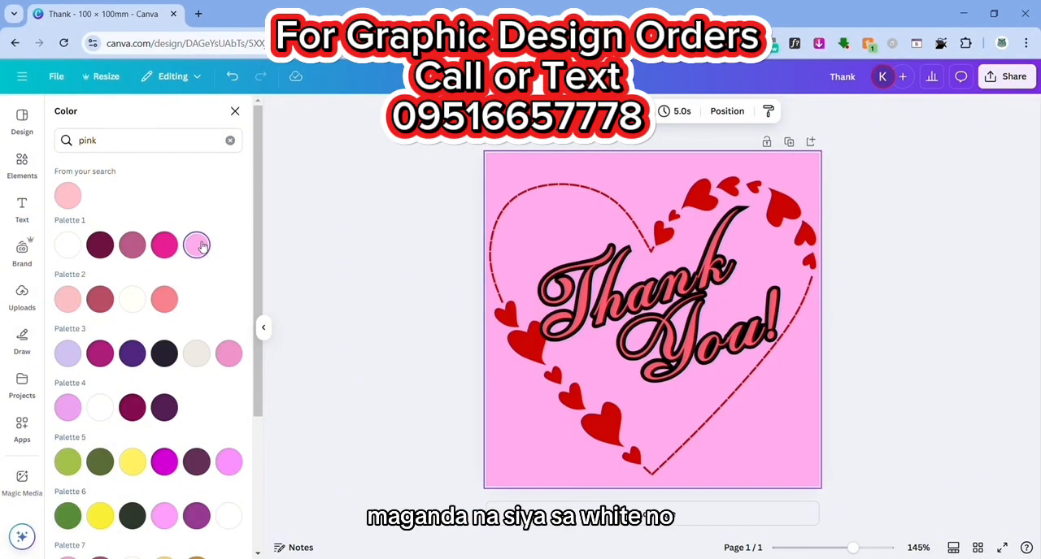
{"action": "left_click", "coordinate": [65, 244]}
- Unlock the heart outline graphic and give it an Outline shadow with size 24
{"action": "left_click", "coordinate": [613, 204]}
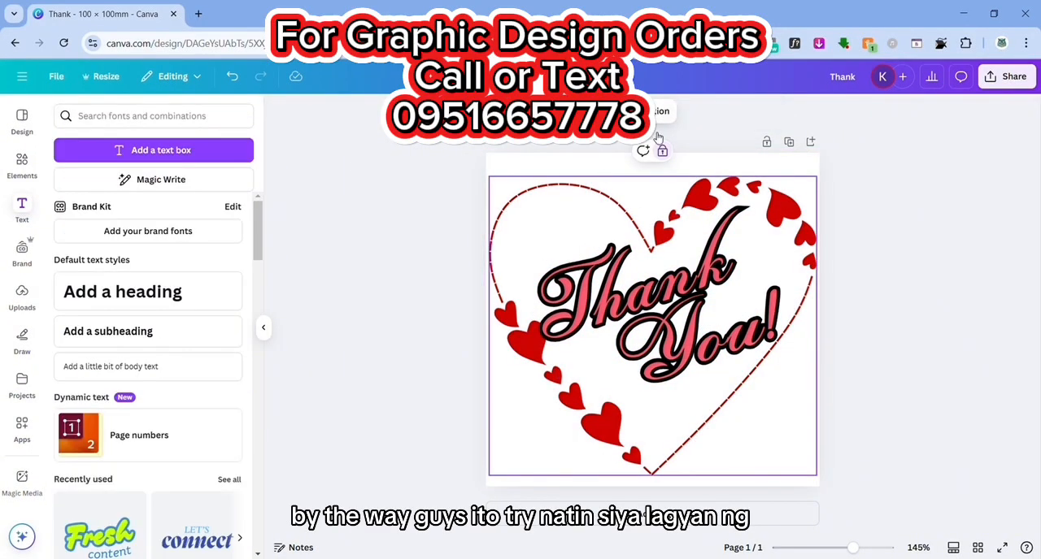
{"action": "left_click", "coordinate": [662, 151]}
{"action": "left_click", "coordinate": [904, 201]}
{"action": "left_click", "coordinate": [621, 195]}
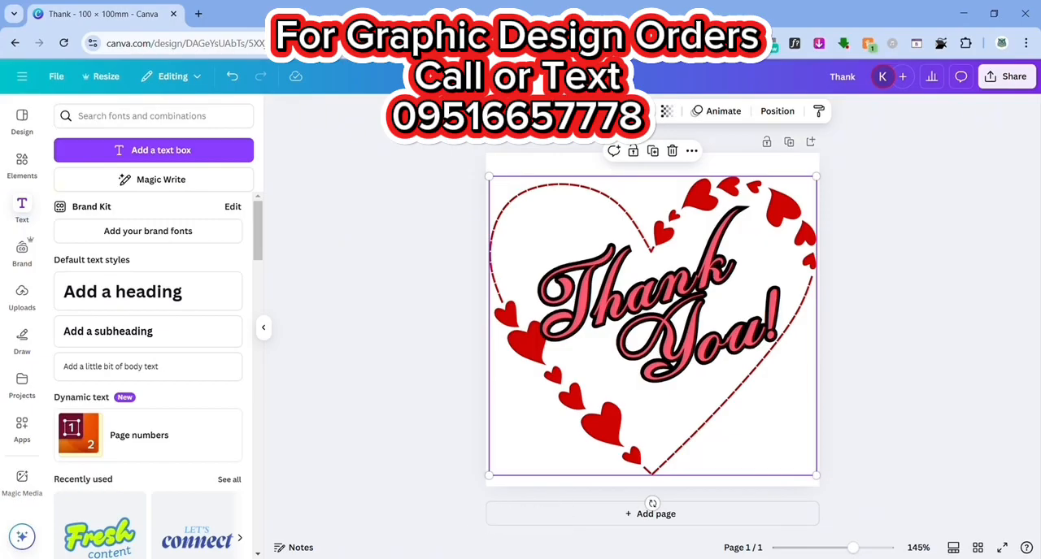
{"action": "left_click", "coordinate": [421, 269]}
{"action": "left_click", "coordinate": [543, 192]}
{"action": "left_click", "coordinate": [494, 111]}
{"action": "left_click", "coordinate": [81, 436]}
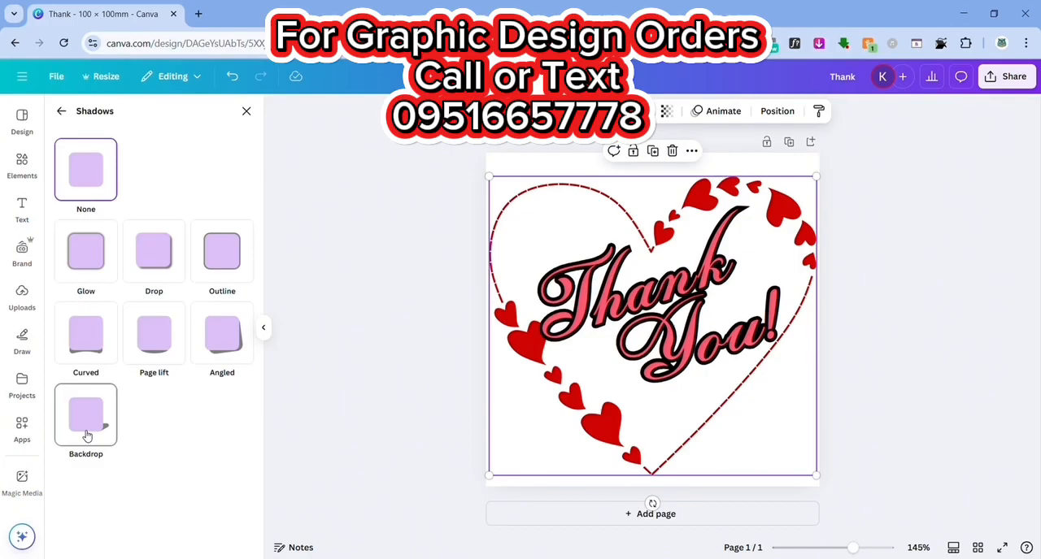
{"action": "left_click", "coordinate": [231, 262]}
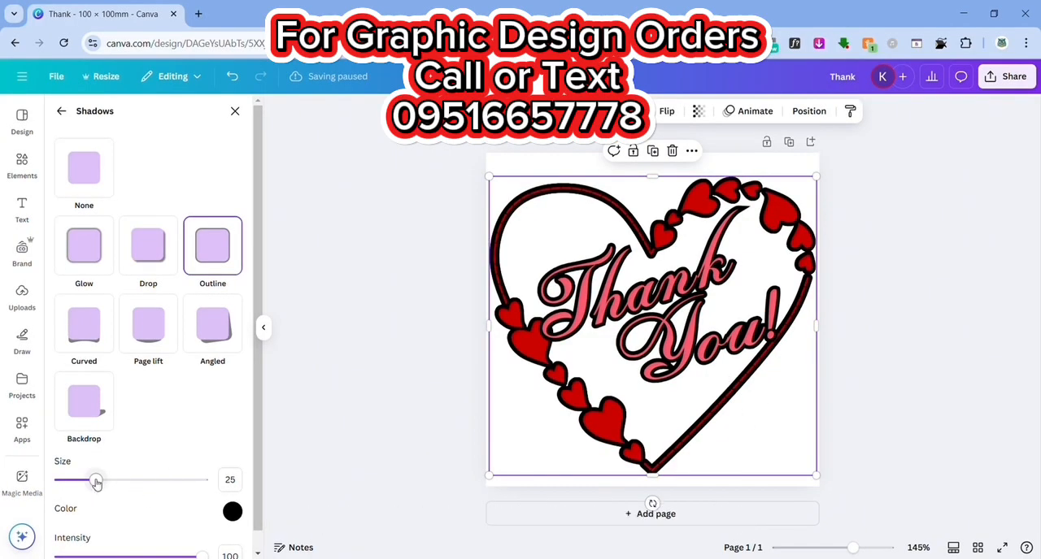
{"action": "mouse_move", "coordinate": [96, 482]}
{"action": "left_mouse_down"}
{"action": "mouse_move", "coordinate": [127, 480]}
{"action": "mouse_move", "coordinate": [76, 481]}
{"action": "mouse_move", "coordinate": [96, 486]}
{"action": "left_mouse_up"}
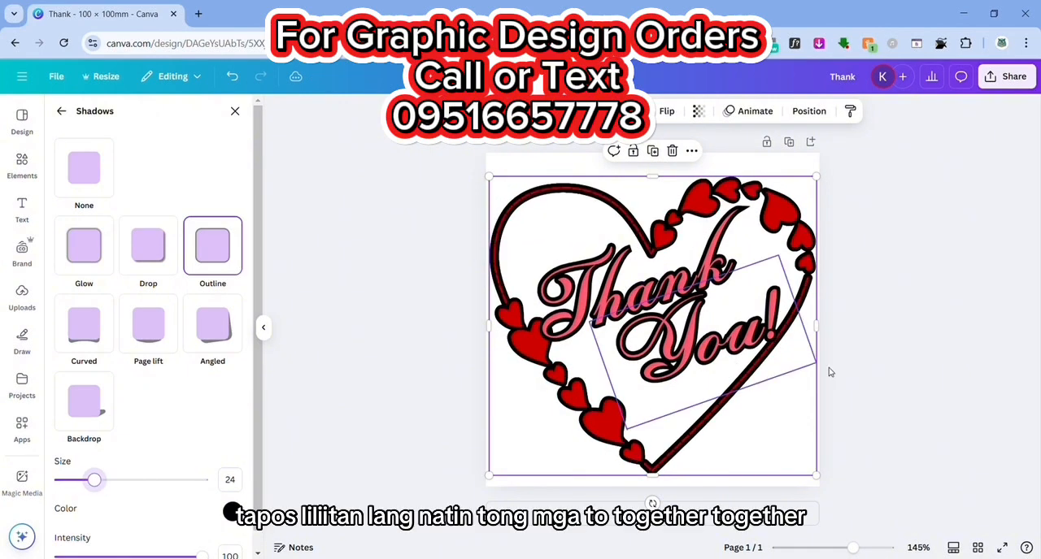
- Shrink the "Thank" and "You!" texts together slightly and reposition them inside the heart
{"action": "left_click", "coordinate": [795, 357]}
{"action": "left_click", "coordinate": [719, 303], "text": "shift"}
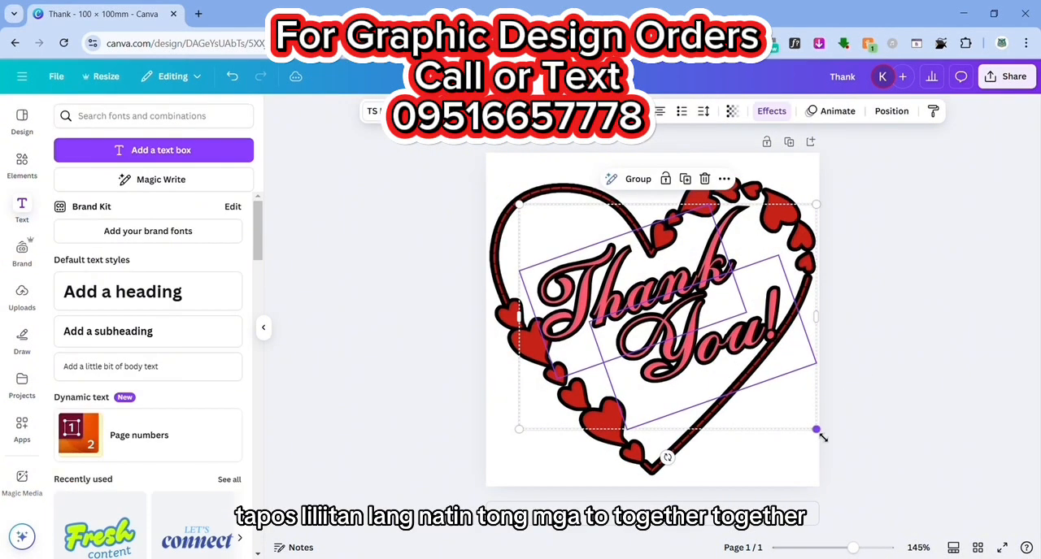
{"action": "left_click_drag", "start_coordinate": [816, 430], "coordinate": [794, 410]}
{"action": "left_click_drag", "start_coordinate": [650, 290], "coordinate": [664, 295]}
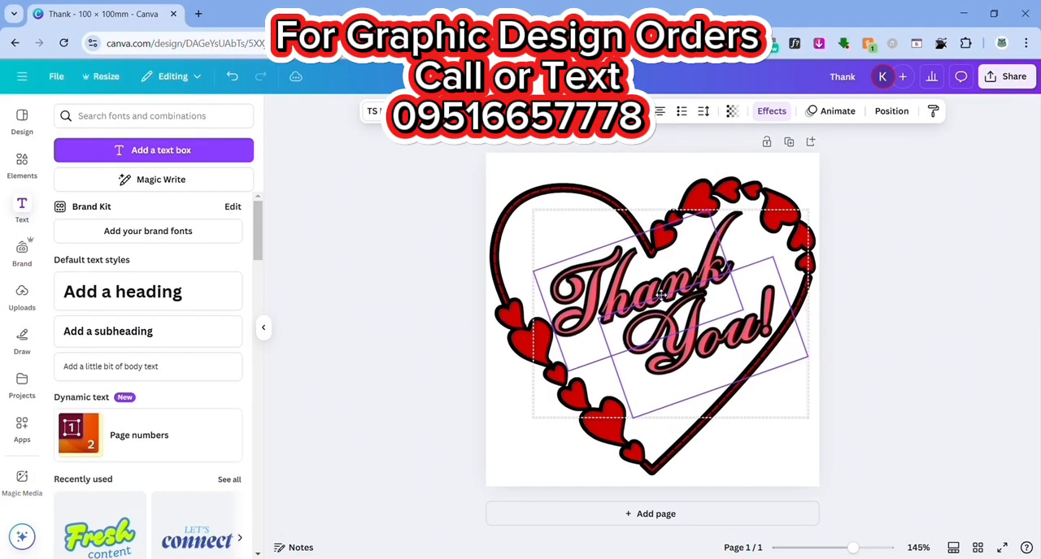
{"action": "left_click", "coordinate": [907, 298]}
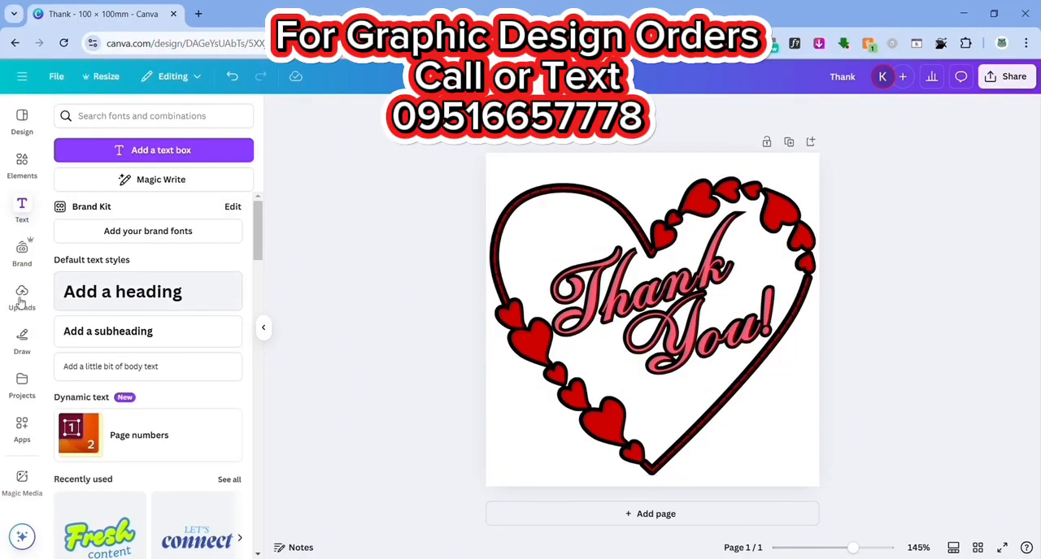
- Add a subheading text box reading "For supporting our Business!"
{"action": "left_click", "coordinate": [122, 331]}
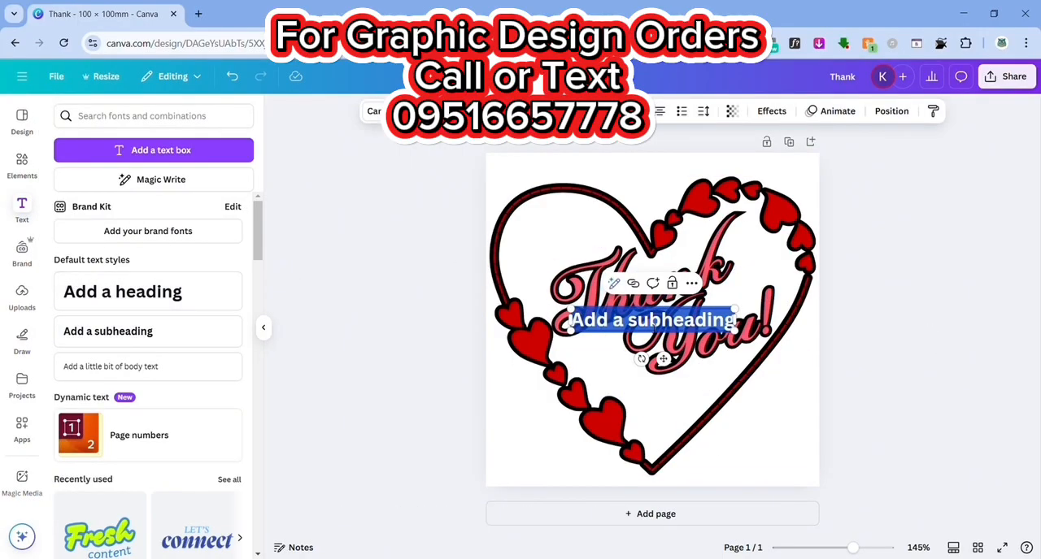
{"action": "type", "text": "For supporting our"}
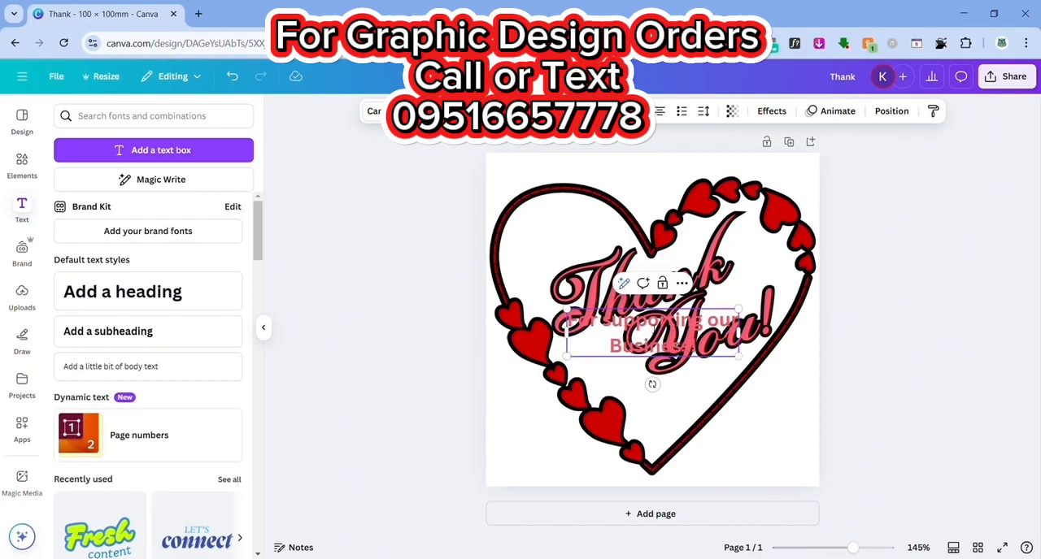
- Try to recolour the "For supporting our Business!" text black from the document colours
{"action": "left_click", "coordinate": [528, 112]}
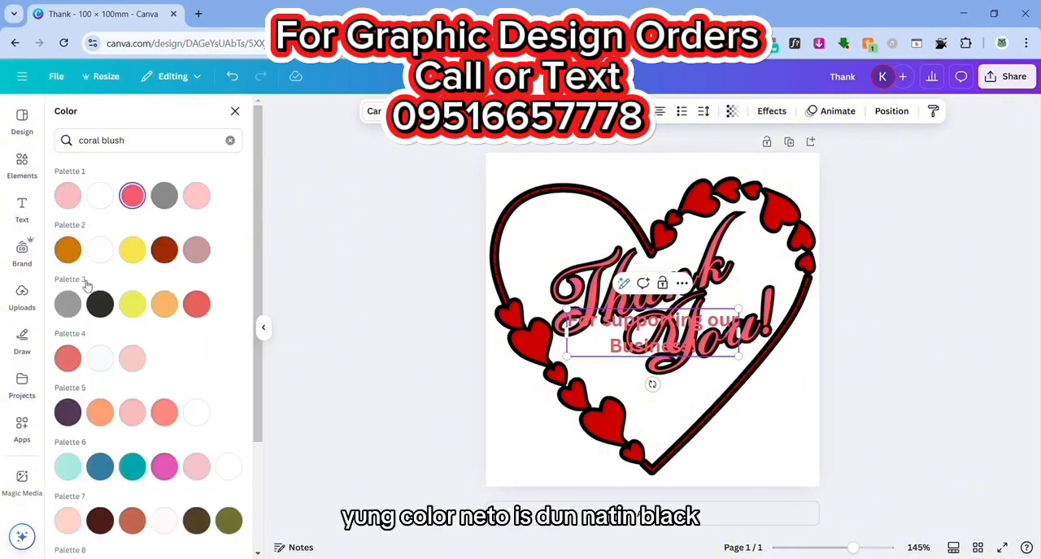
{"action": "left_click", "coordinate": [230, 140]}
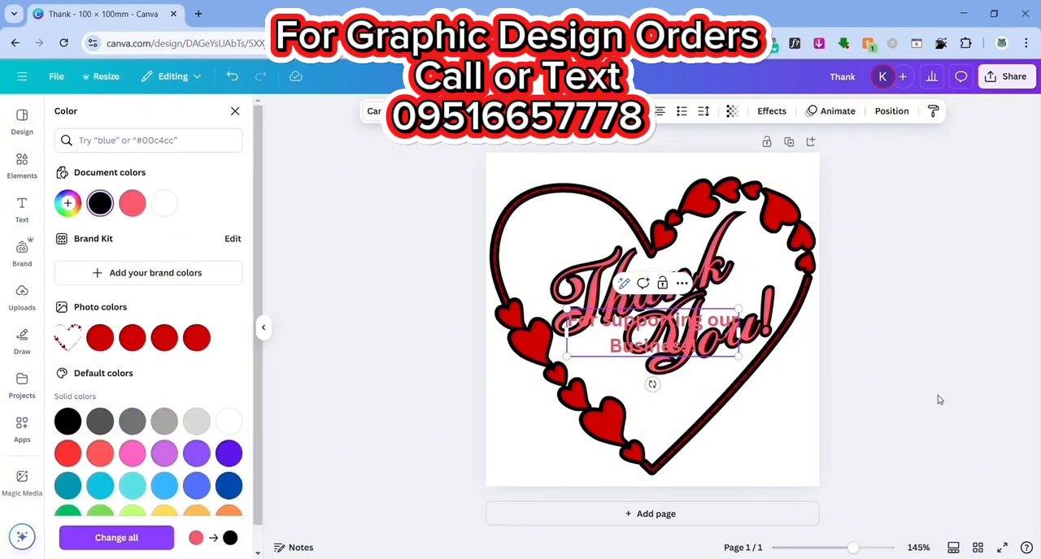
{"action": "left_click", "coordinate": [527, 112]}
{"action": "left_click", "coordinate": [928, 312]}
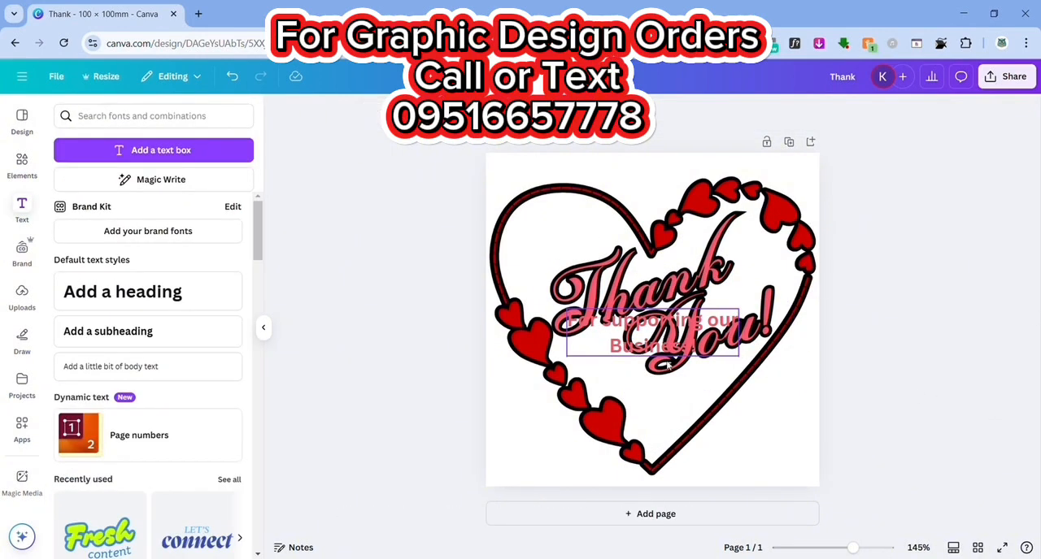
- Move the "For supporting our Business!" text below "You!", and make it smaller and non-bold to fit the heart's lower part
{"action": "left_click", "coordinate": [609, 343]}
{"action": "left_click_drag", "start_coordinate": [576, 326], "coordinate": [579, 368]}
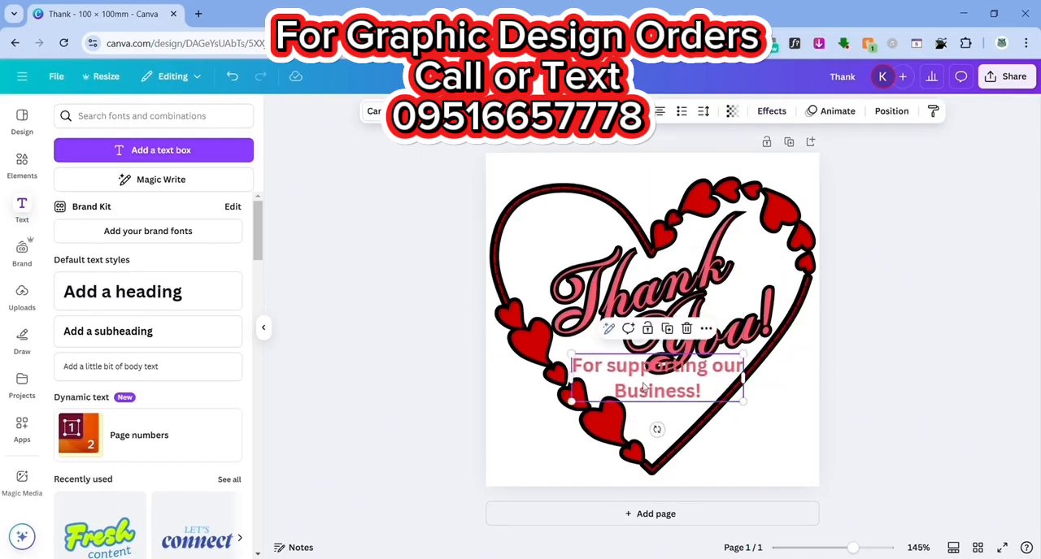
{"action": "left_click_drag", "start_coordinate": [659, 373], "coordinate": [701, 404]}
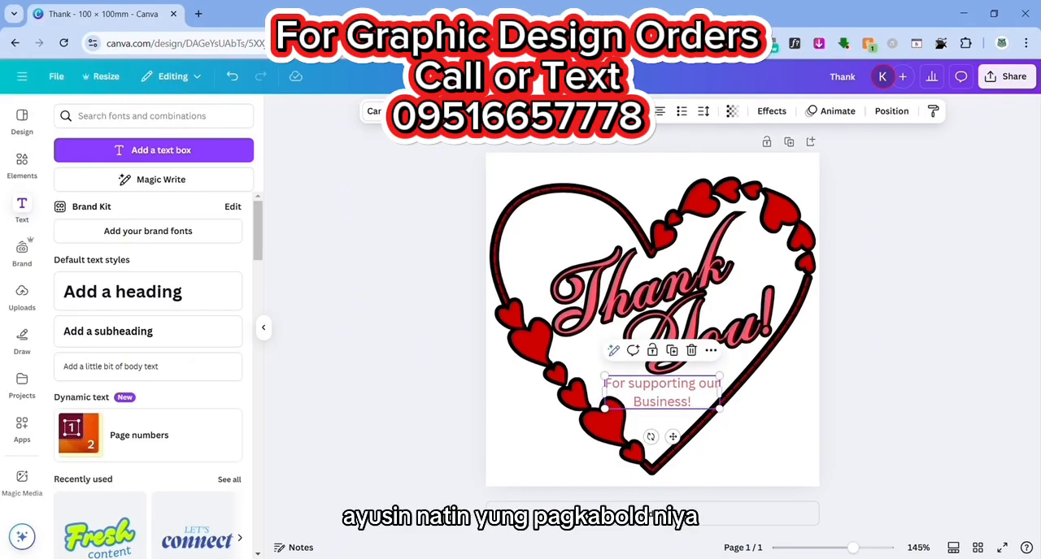
{"action": "left_click", "coordinate": [406, 111]}
- Recolour the supporting text black and join it into a single line with a lowercase "business"
{"action": "left_click", "coordinate": [530, 111]}
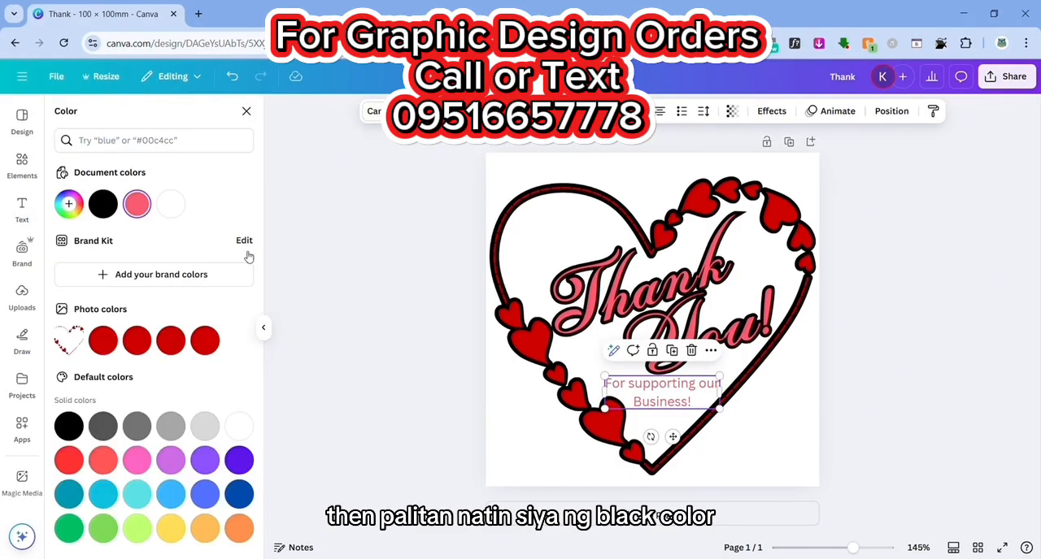
{"action": "left_click", "coordinate": [102, 203]}
{"action": "left_click_drag", "start_coordinate": [681, 401], "coordinate": [678, 400]}
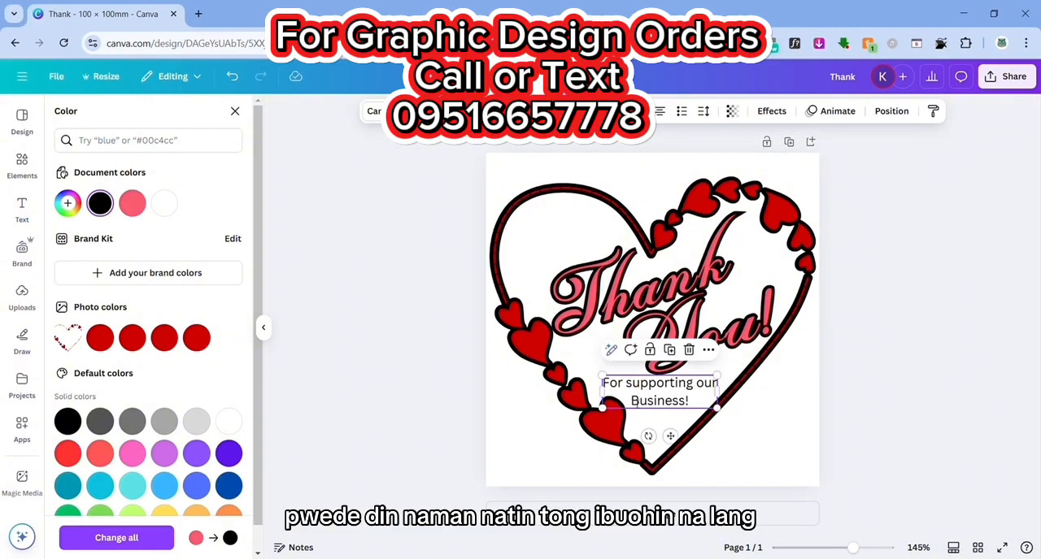
{"action": "left_click", "coordinate": [636, 403]}
{"action": "key", "text": "BackSpace"}
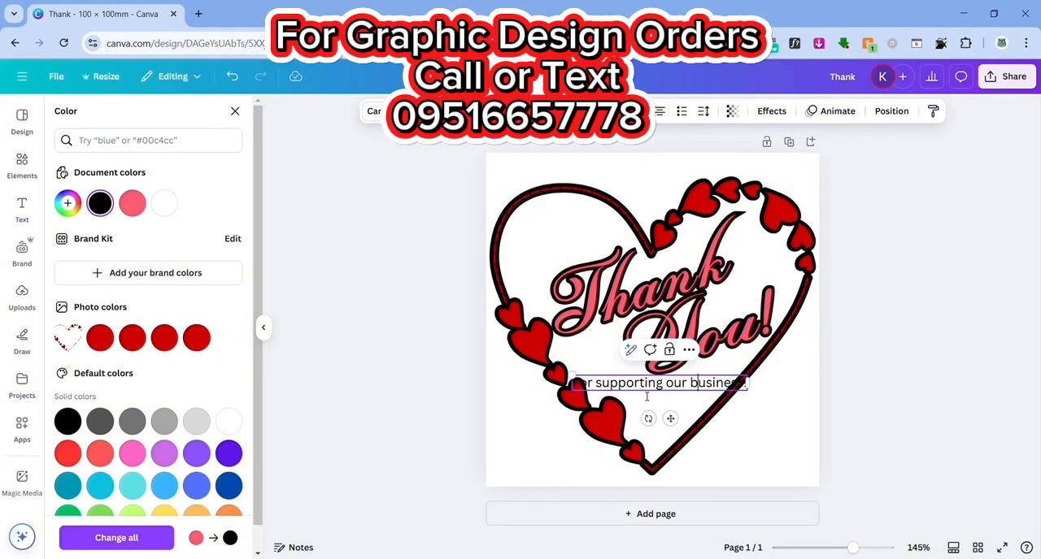
- Try to bend the "For supporting our business!" text into an upward-opening arc with a curve of -34
{"action": "left_click", "coordinate": [772, 111]}
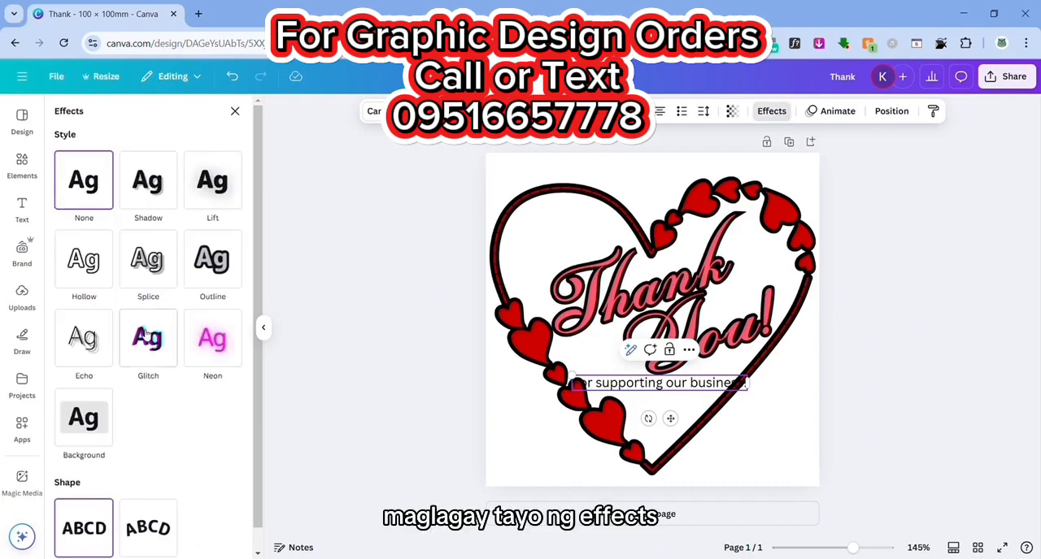
{"action": "left_click", "coordinate": [148, 527]}
{"action": "left_click_drag", "start_coordinate": [131, 531], "coordinate": [103, 531]}
{"action": "left_click_drag", "start_coordinate": [663, 385], "coordinate": [659, 396]}
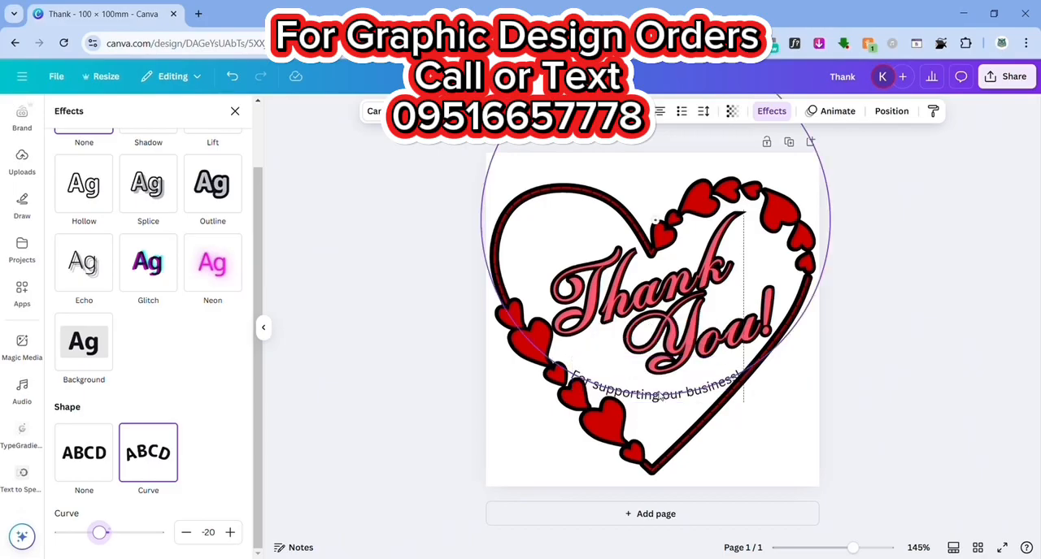
{"action": "left_click_drag", "start_coordinate": [103, 532], "coordinate": [95, 532]}
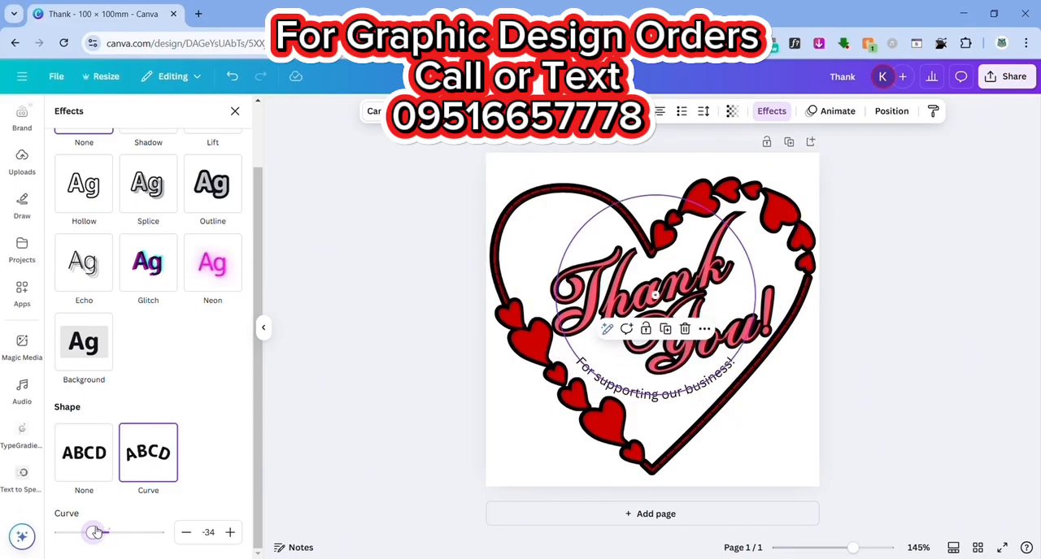
{"action": "left_click", "coordinate": [704, 386]}
{"action": "left_click", "coordinate": [585, 383]}
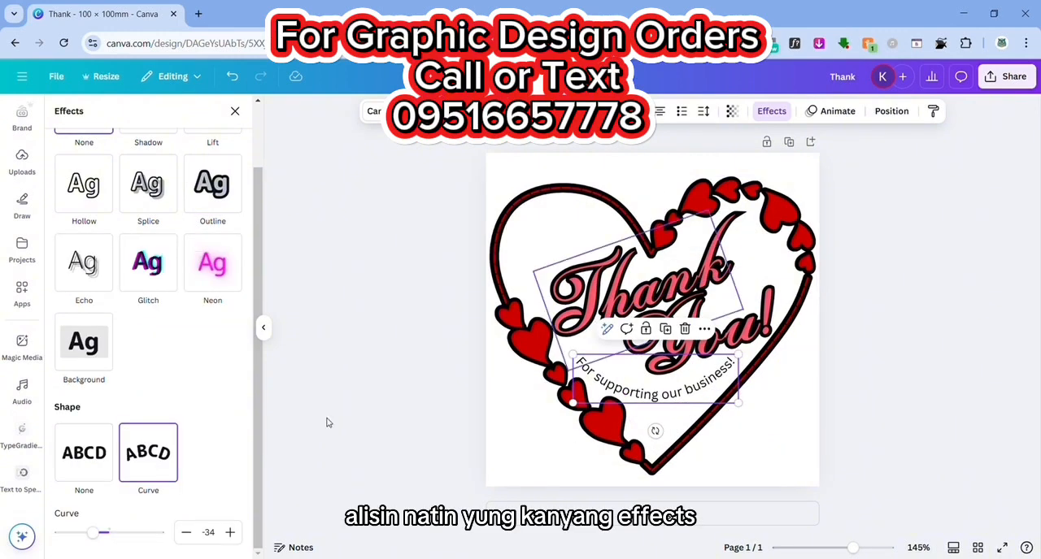
{"action": "left_click", "coordinate": [84, 450]}
- Rotate the supporting text to slant upward, shrink it, and place it along the inside of the heart's lower-right edge
{"action": "left_click_drag", "start_coordinate": [644, 431], "coordinate": [704, 443]}
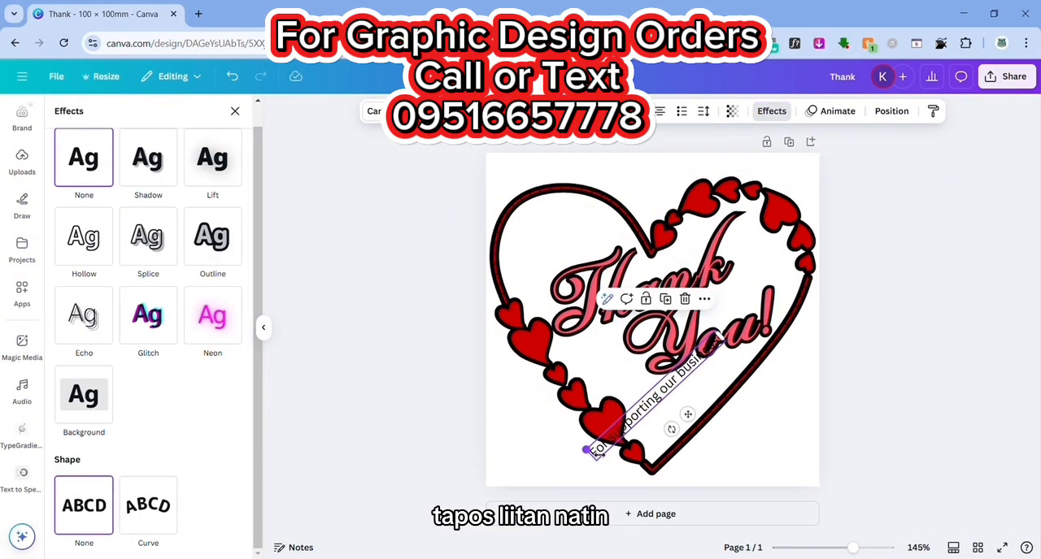
{"action": "left_click_drag", "start_coordinate": [592, 453], "coordinate": [628, 423]}
{"action": "left_click_drag", "start_coordinate": [690, 375], "coordinate": [711, 449]}
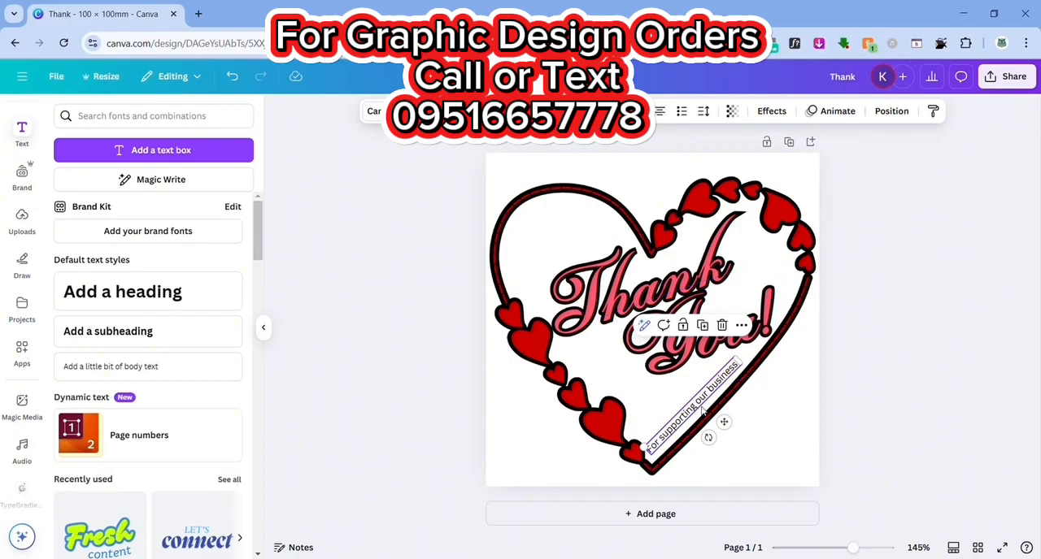
{"action": "left_click_drag", "start_coordinate": [697, 411], "coordinate": [700, 405]}
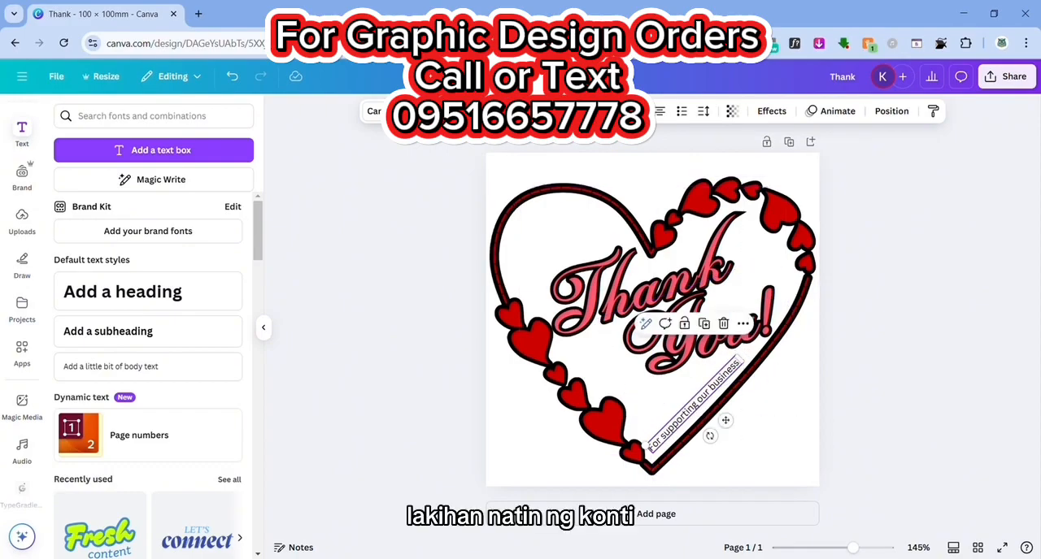
- Enlarge the slanted supporting text slightly, and fit its text box between "You!" and the heart's lower-right edge
{"action": "left_click", "coordinate": [507, 112]}
{"action": "left_click", "coordinate": [508, 111]}
{"action": "mouse_move", "coordinate": [741, 358]}
{"action": "left_mouse_down"}
{"action": "mouse_move", "coordinate": [776, 354]}
{"action": "mouse_move", "coordinate": [768, 345]}
{"action": "mouse_move", "coordinate": [756, 367]}
{"action": "left_mouse_up"}
{"action": "left_click", "coordinate": [465, 111]}
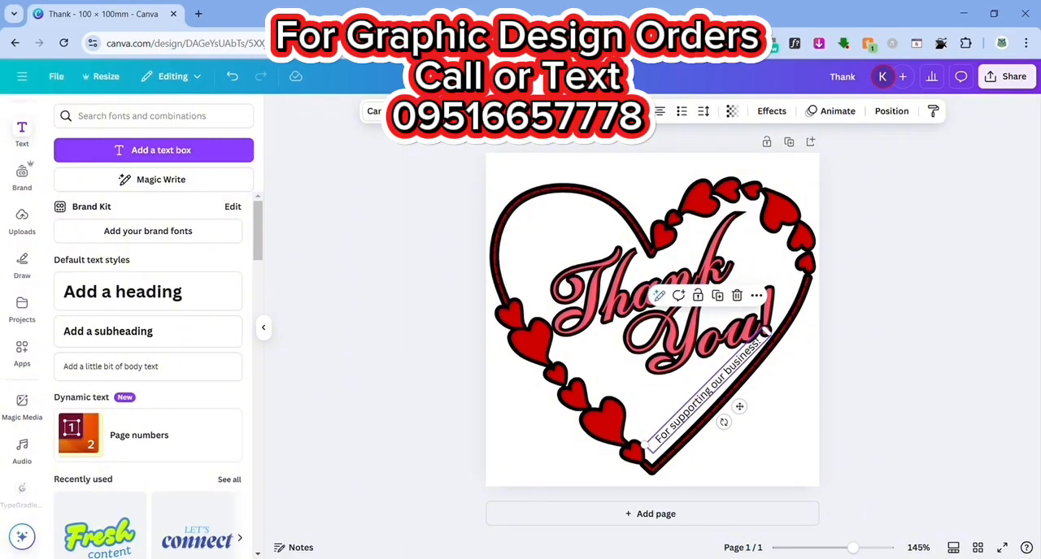
{"action": "left_click", "coordinate": [921, 329]}
{"action": "left_click_drag", "start_coordinate": [731, 383], "coordinate": [729, 392]}
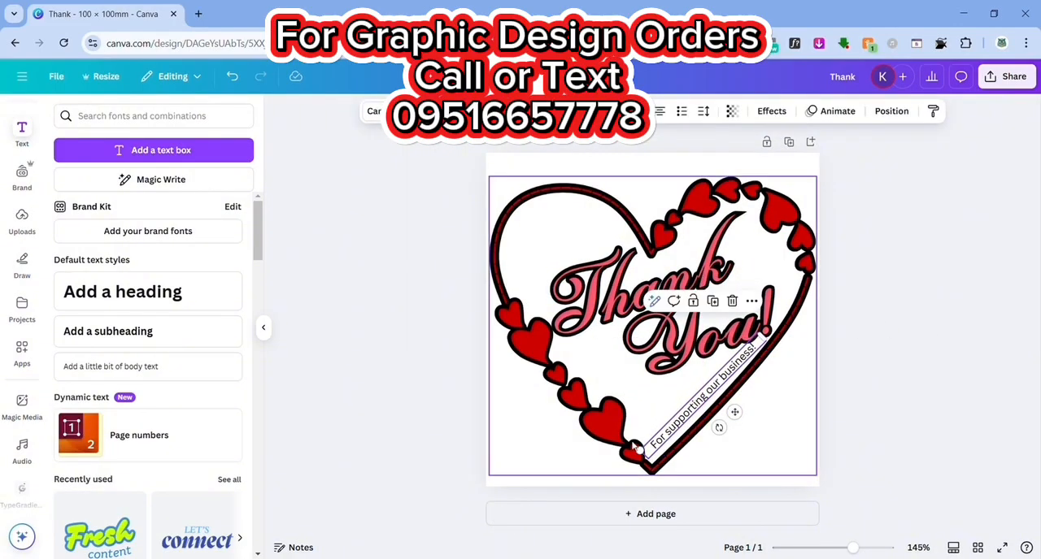
{"action": "left_click_drag", "start_coordinate": [773, 345], "coordinate": [764, 353]}
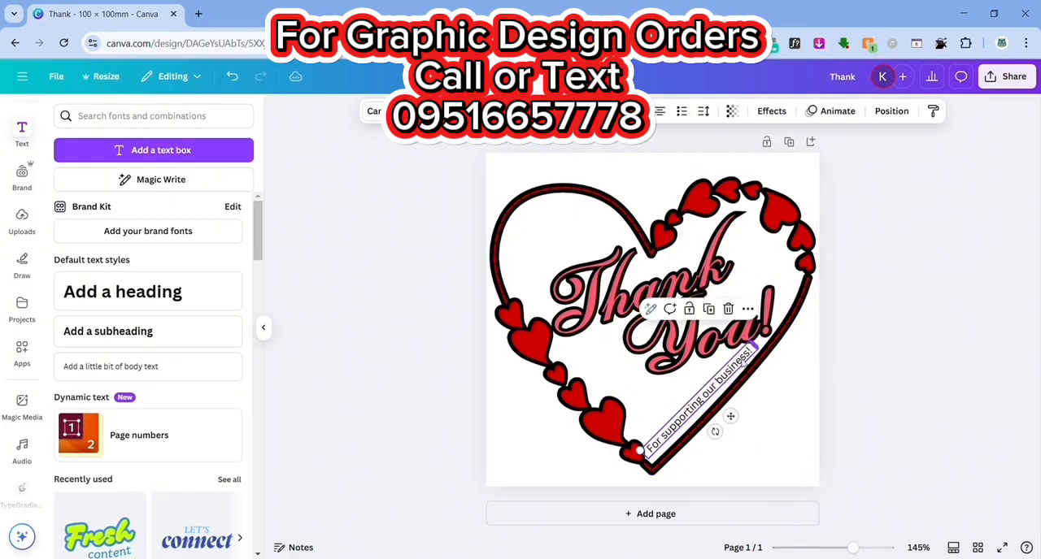